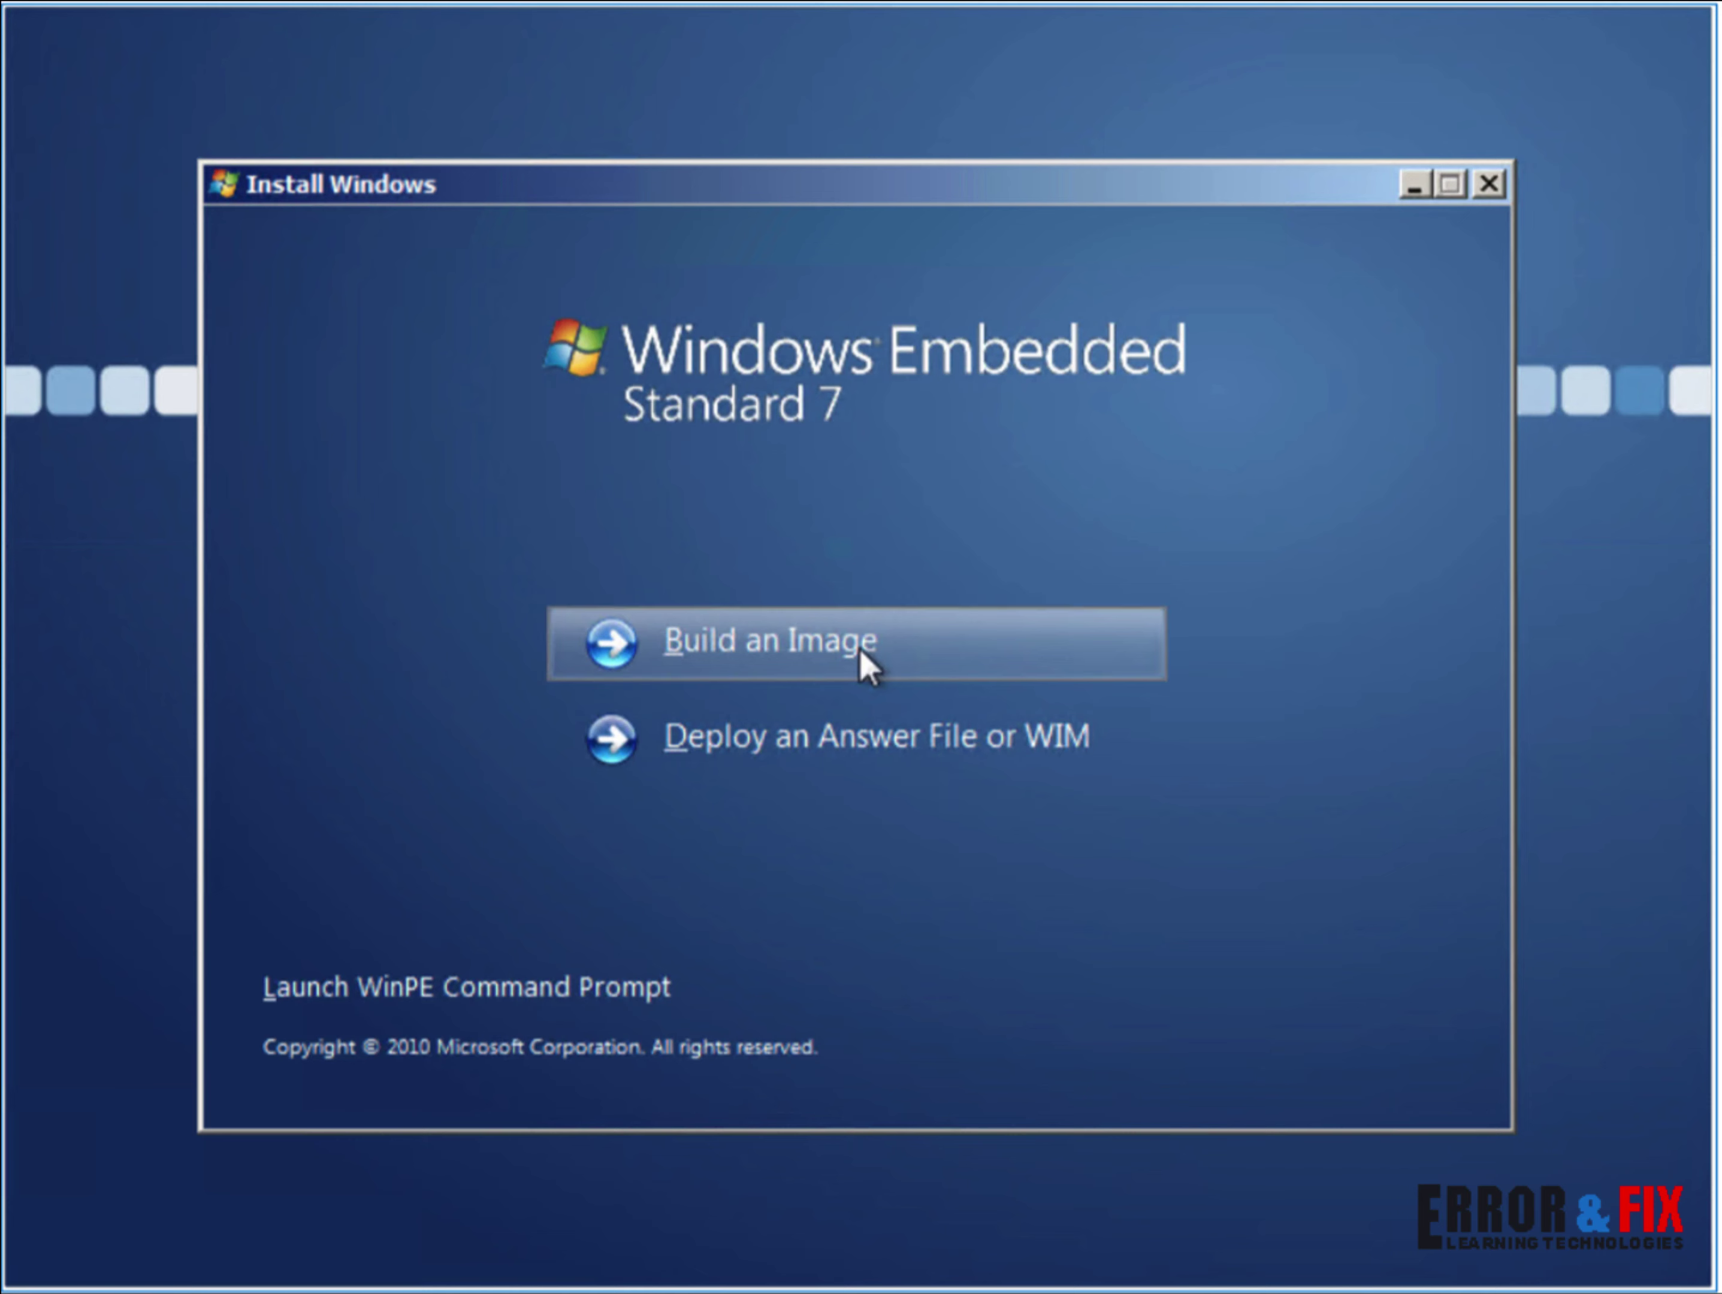
Step: Start building an image and accept the Windows Embedded Standard 7 license terms
left_click(722, 637)
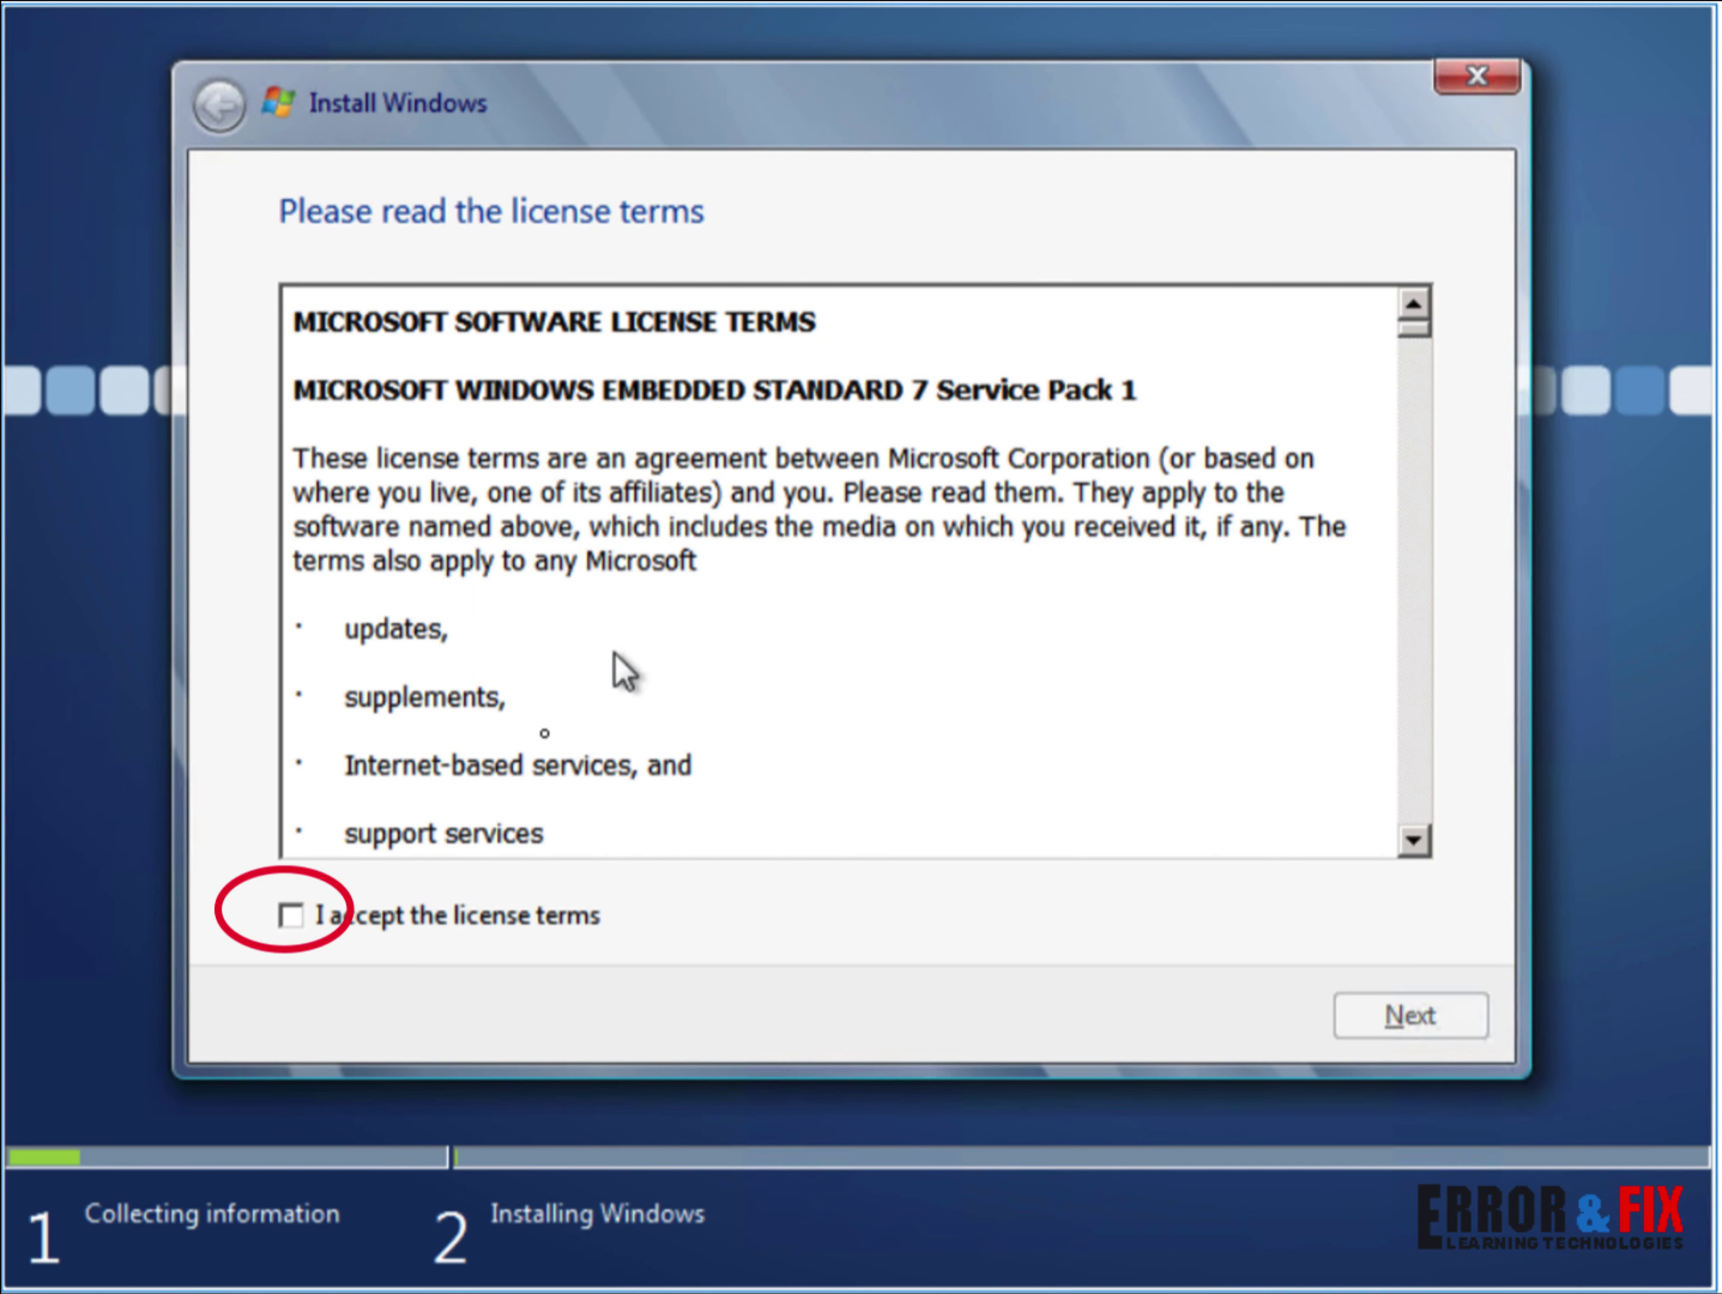
left_click(495, 917)
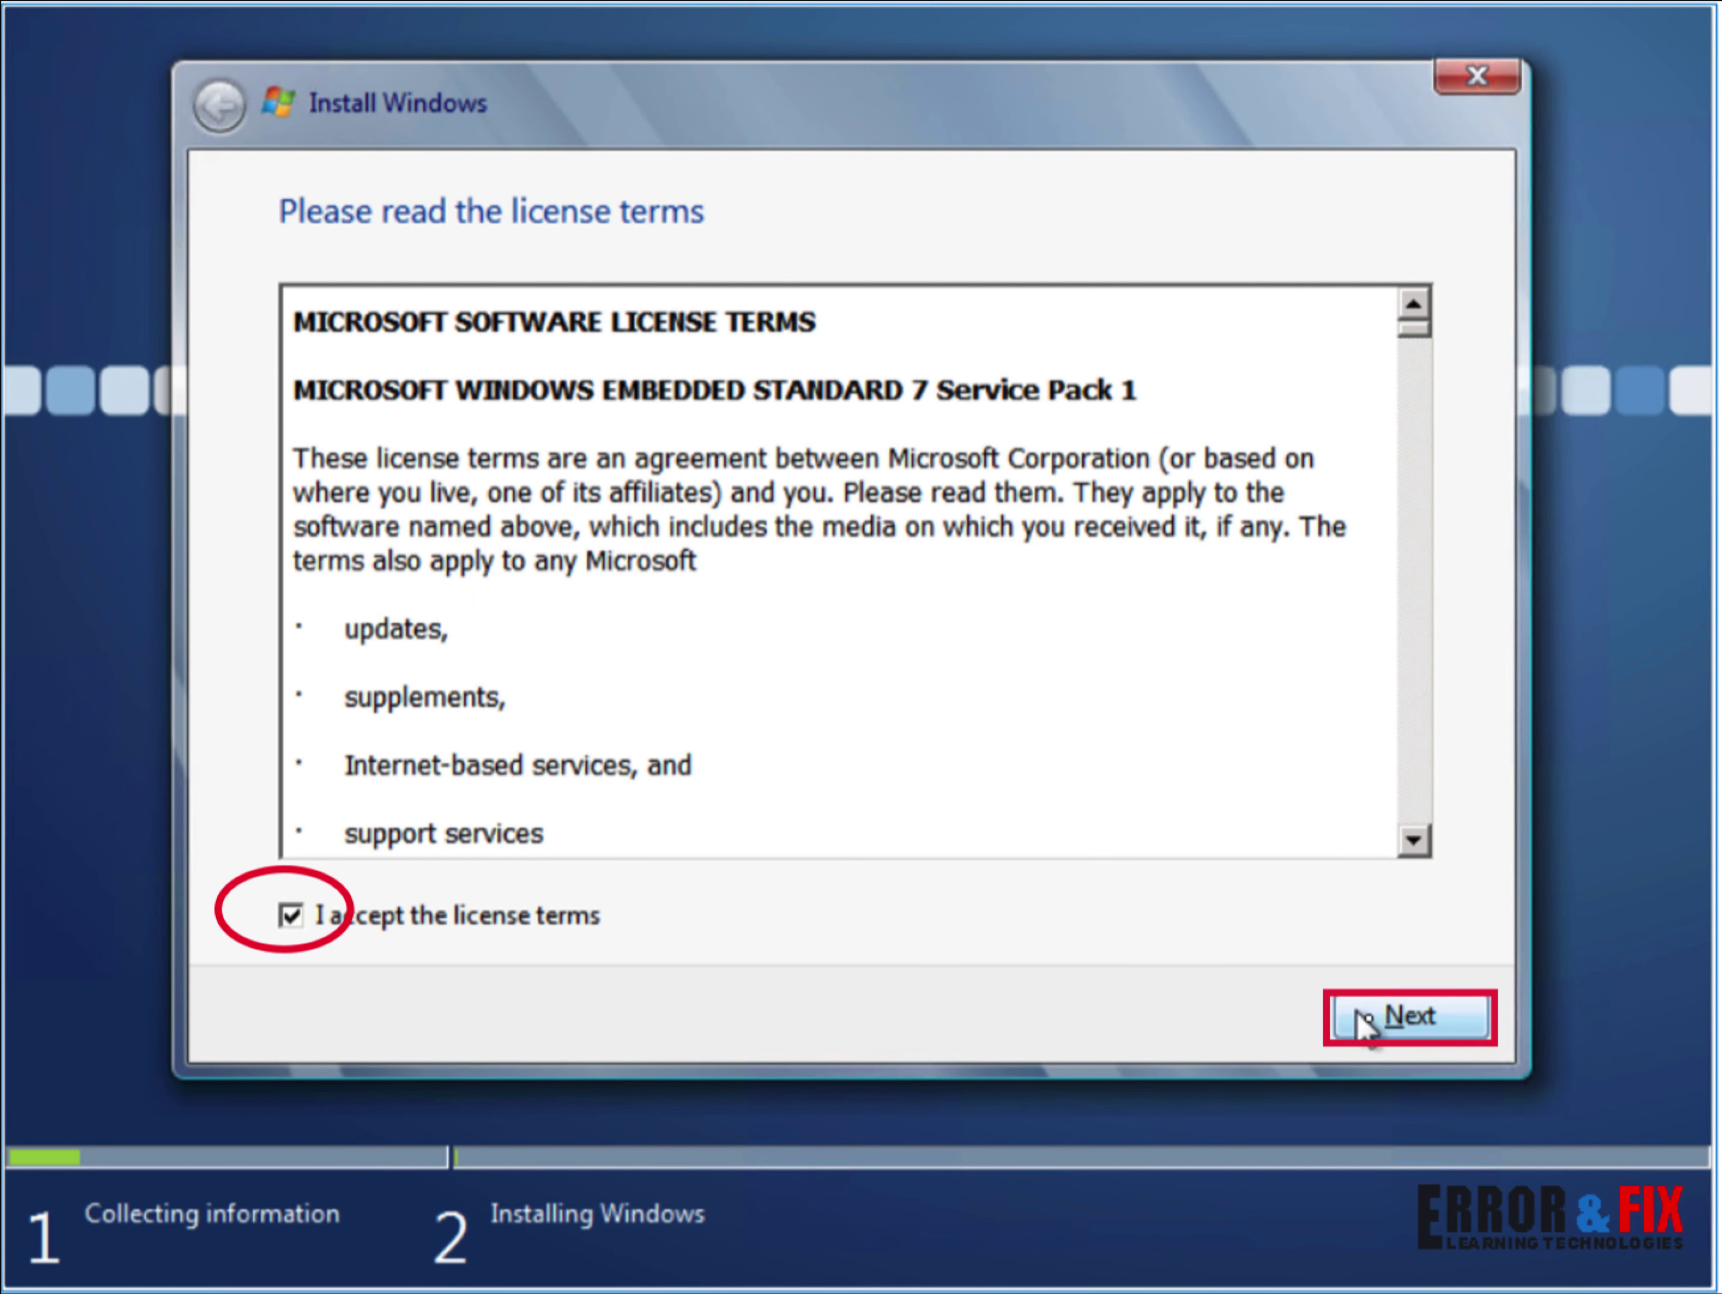
left_click(1375, 1028)
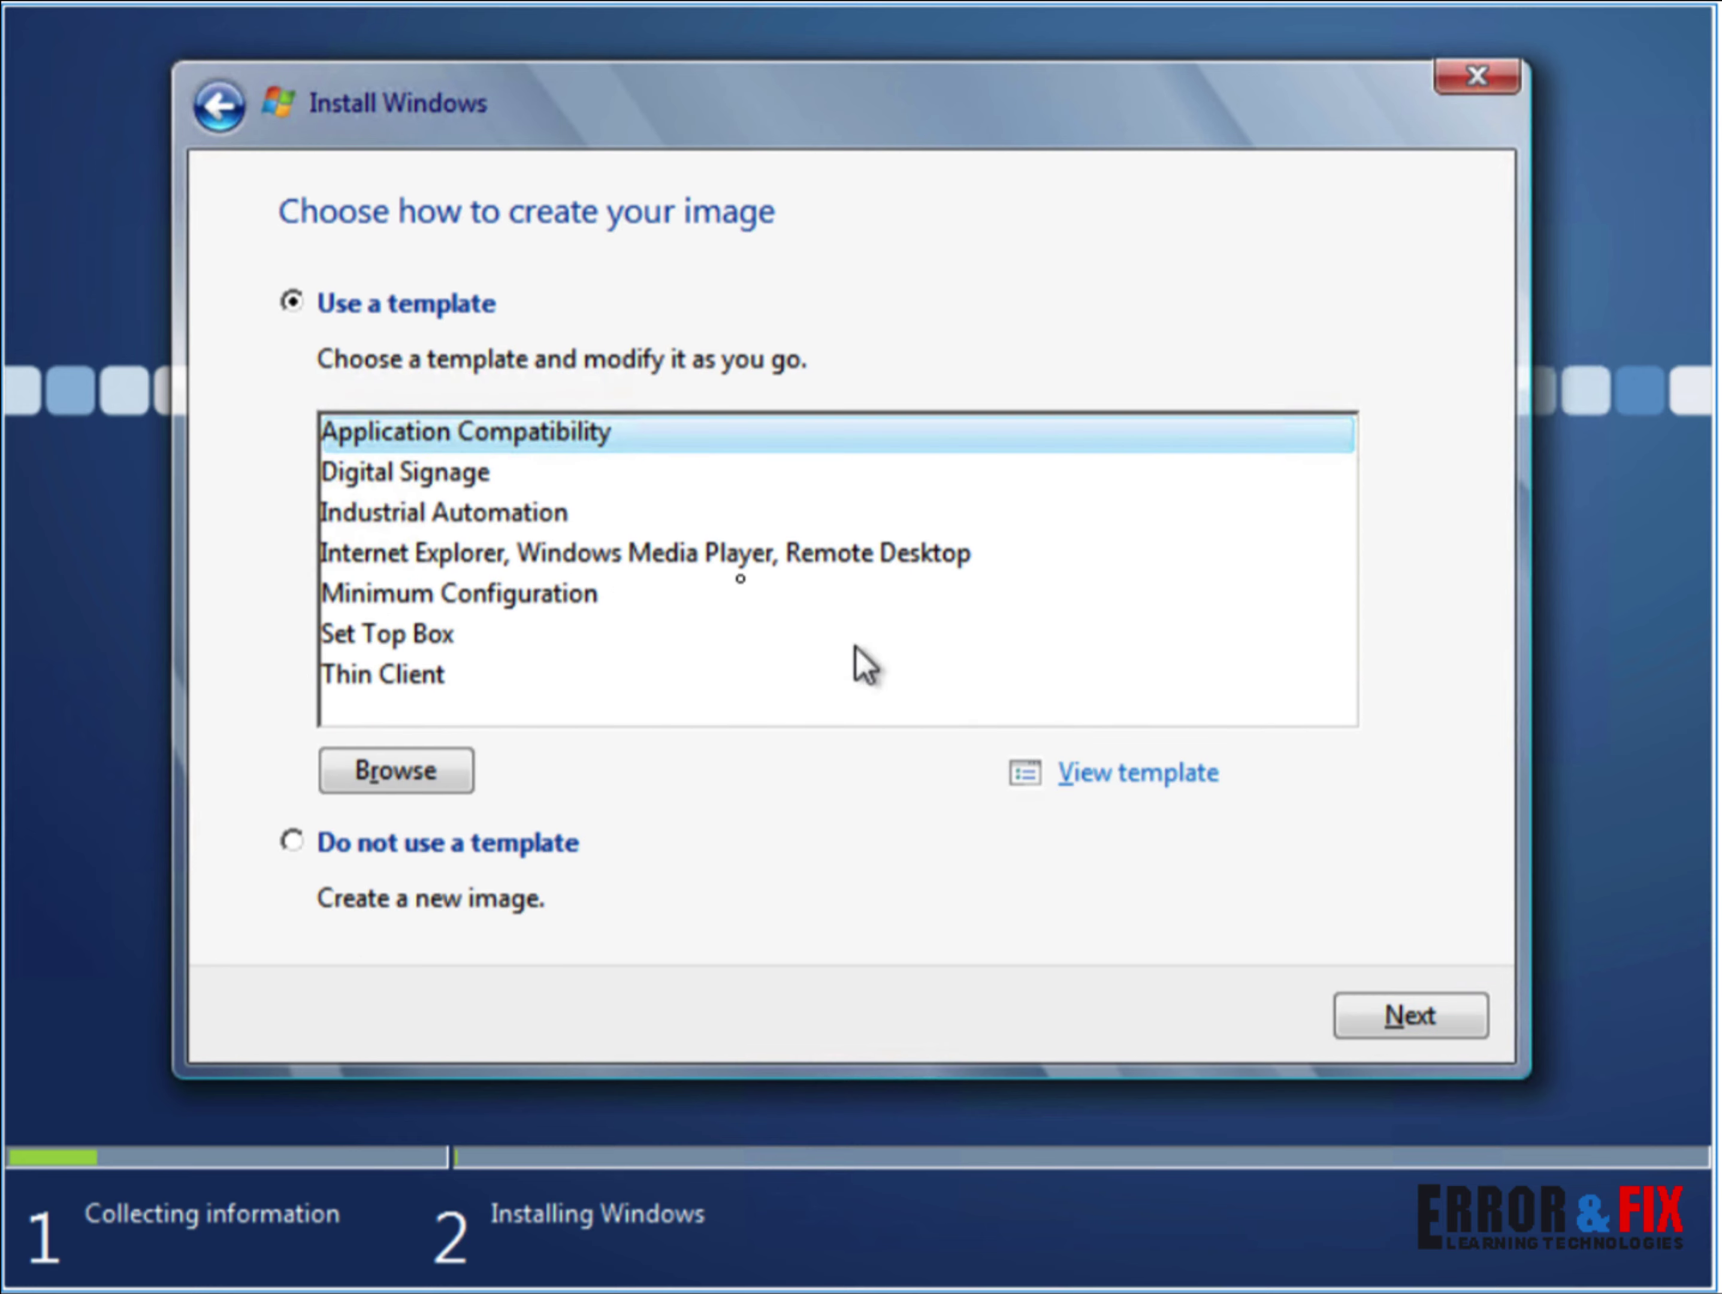
Step: View the Thin Client template's details and inspect its User Interface, System Services, Security, Remote Connections and Networking packages
left_click(426, 678)
left_click(1127, 774)
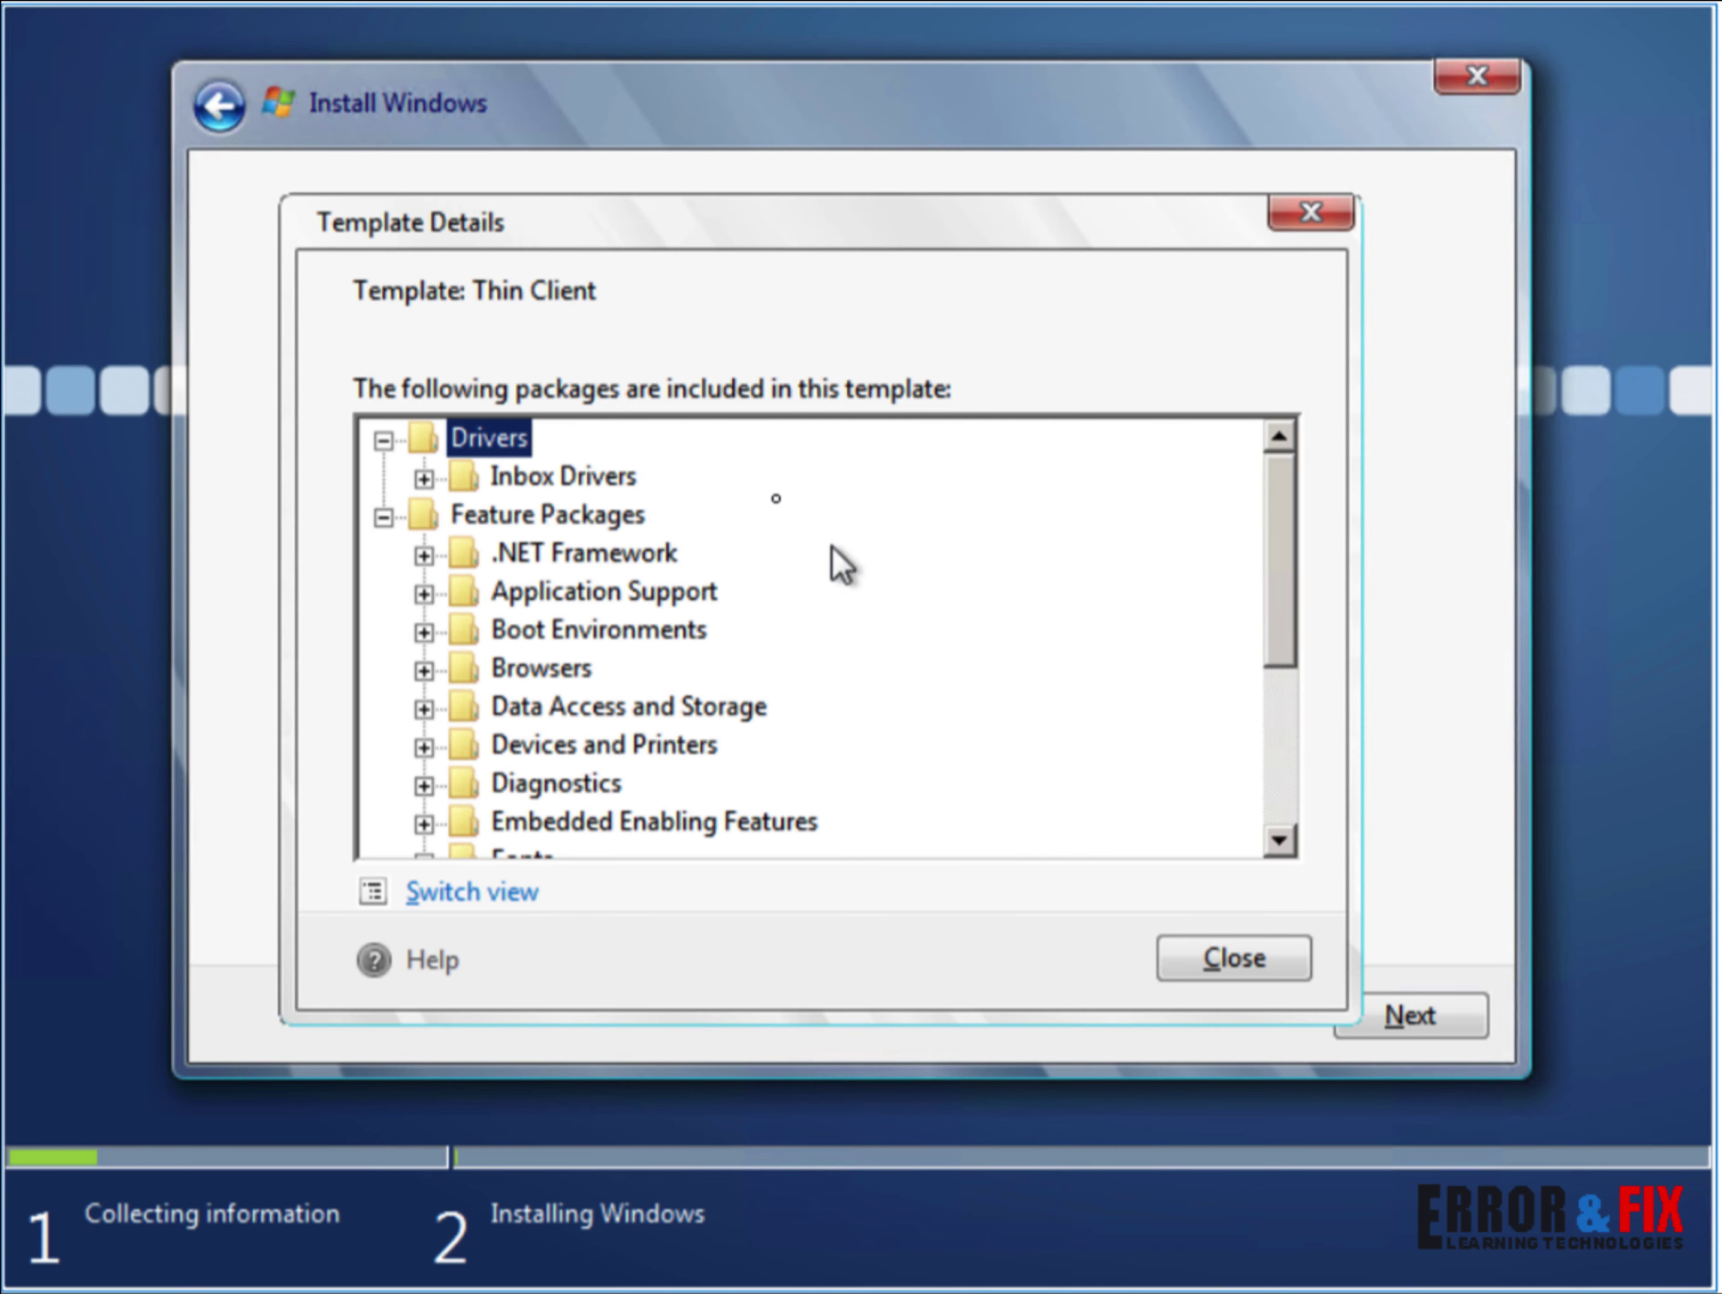
scroll(679, 647, "down", 4)
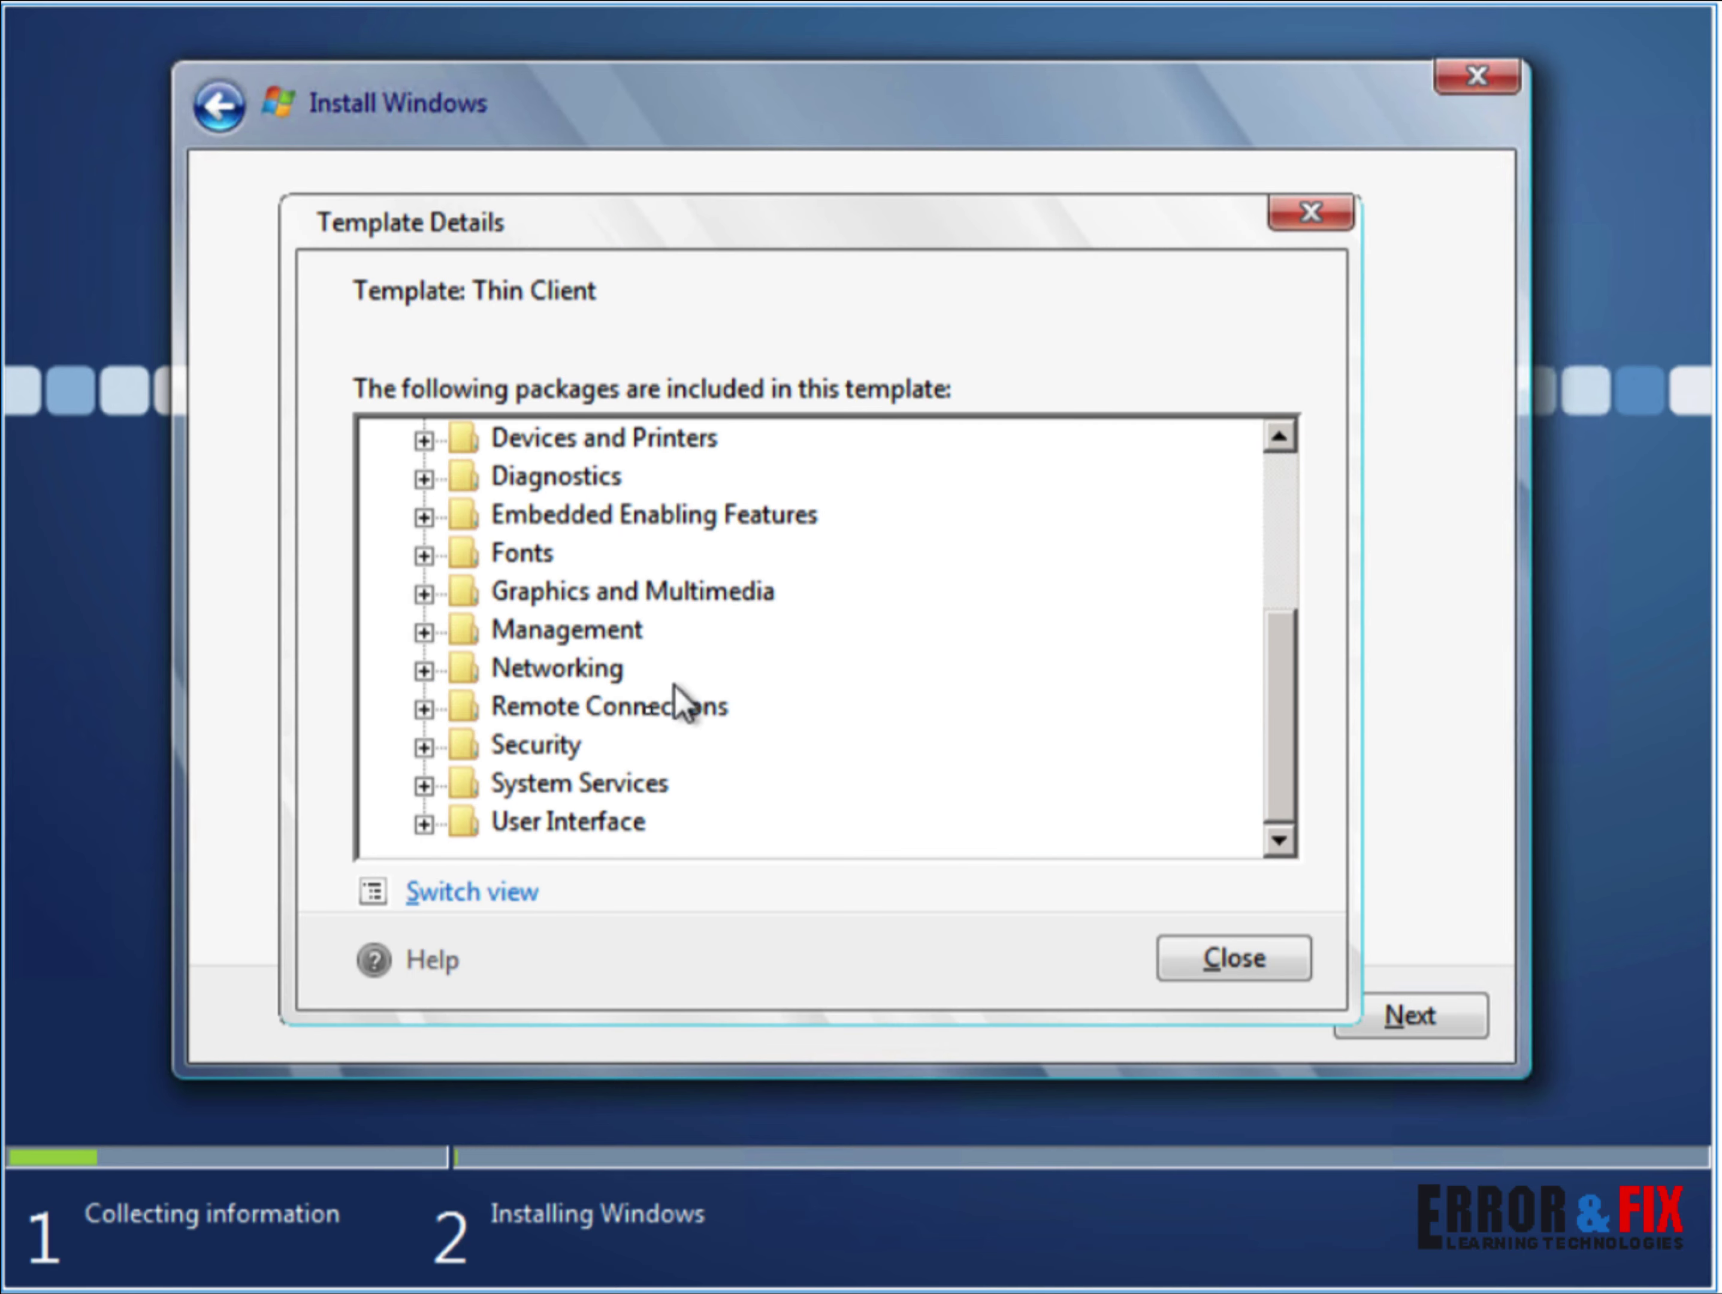
left_click(428, 830)
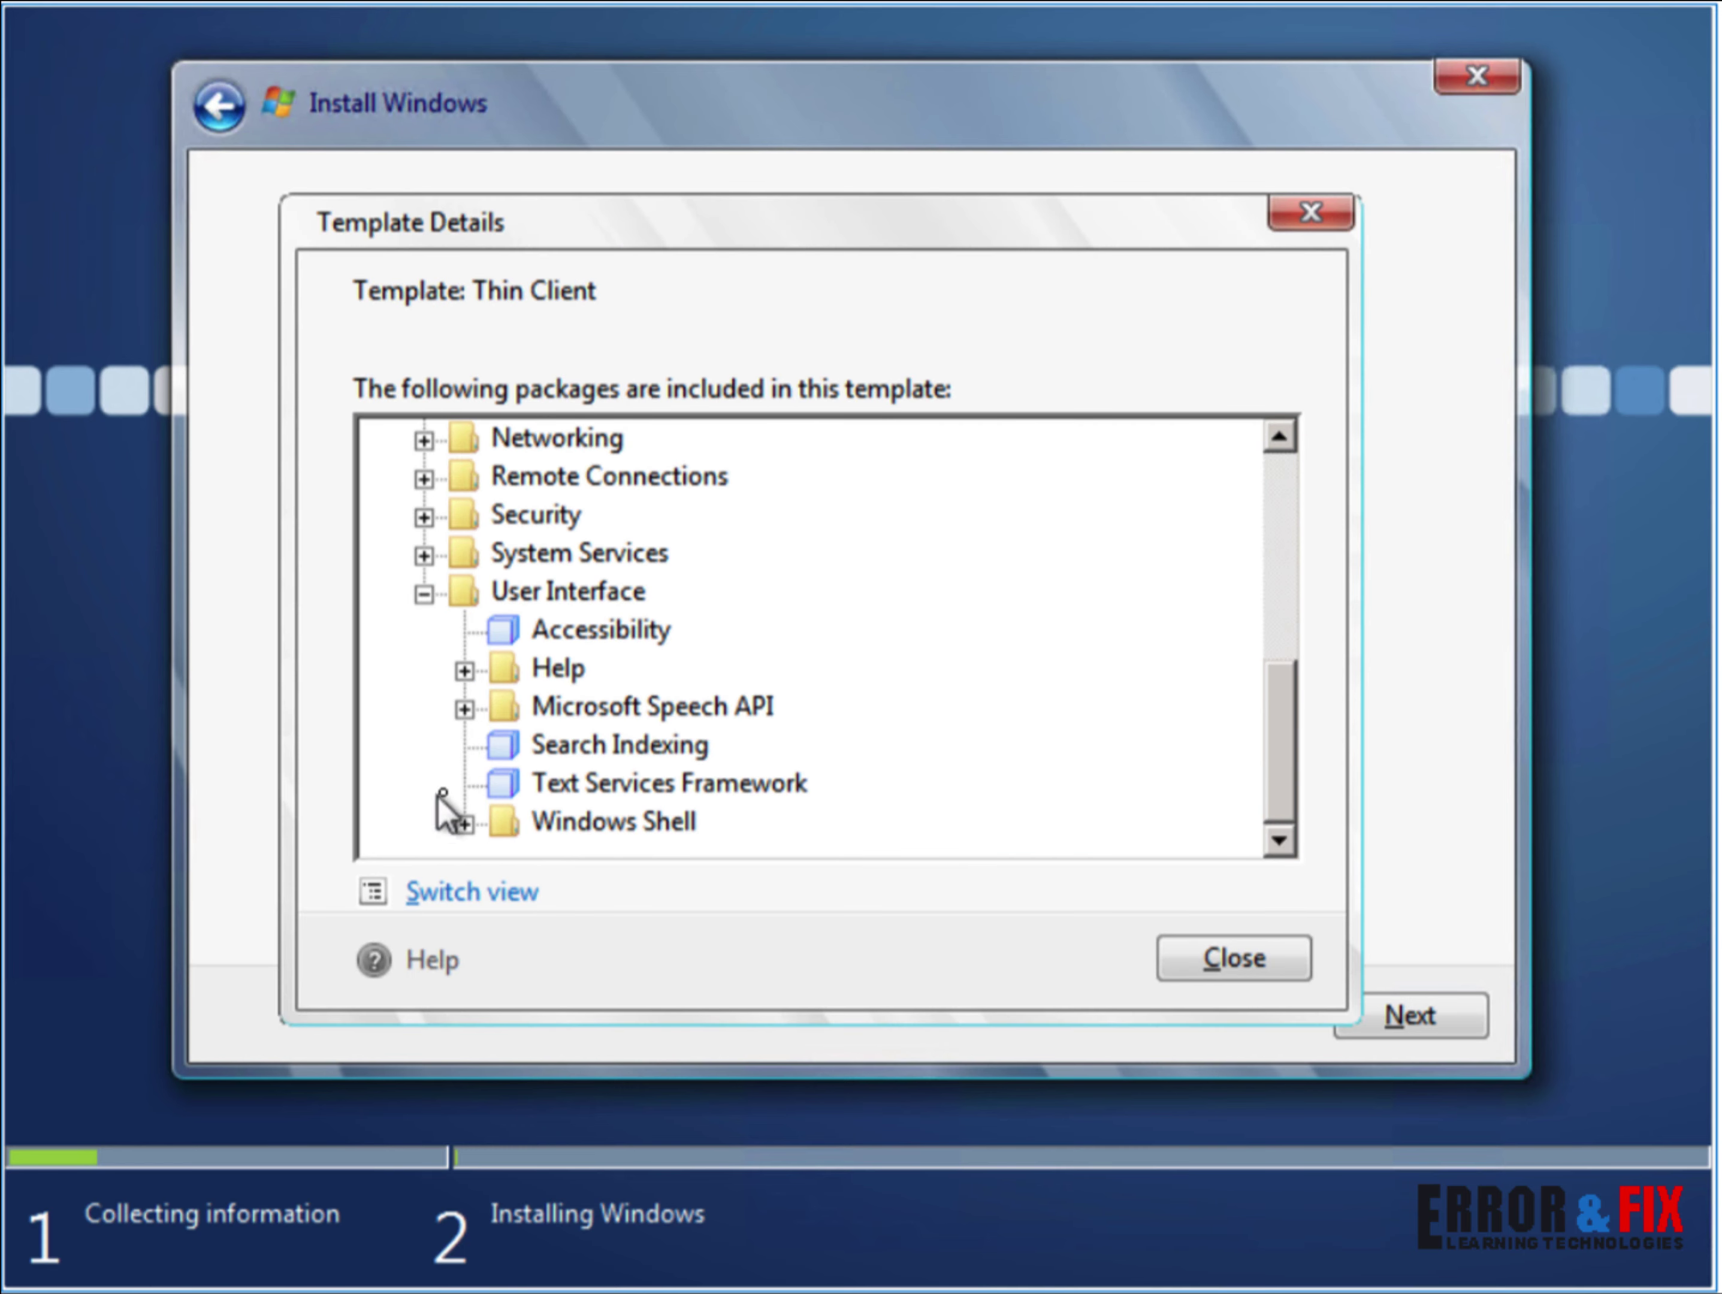
left_click(428, 555)
left_click(423, 515)
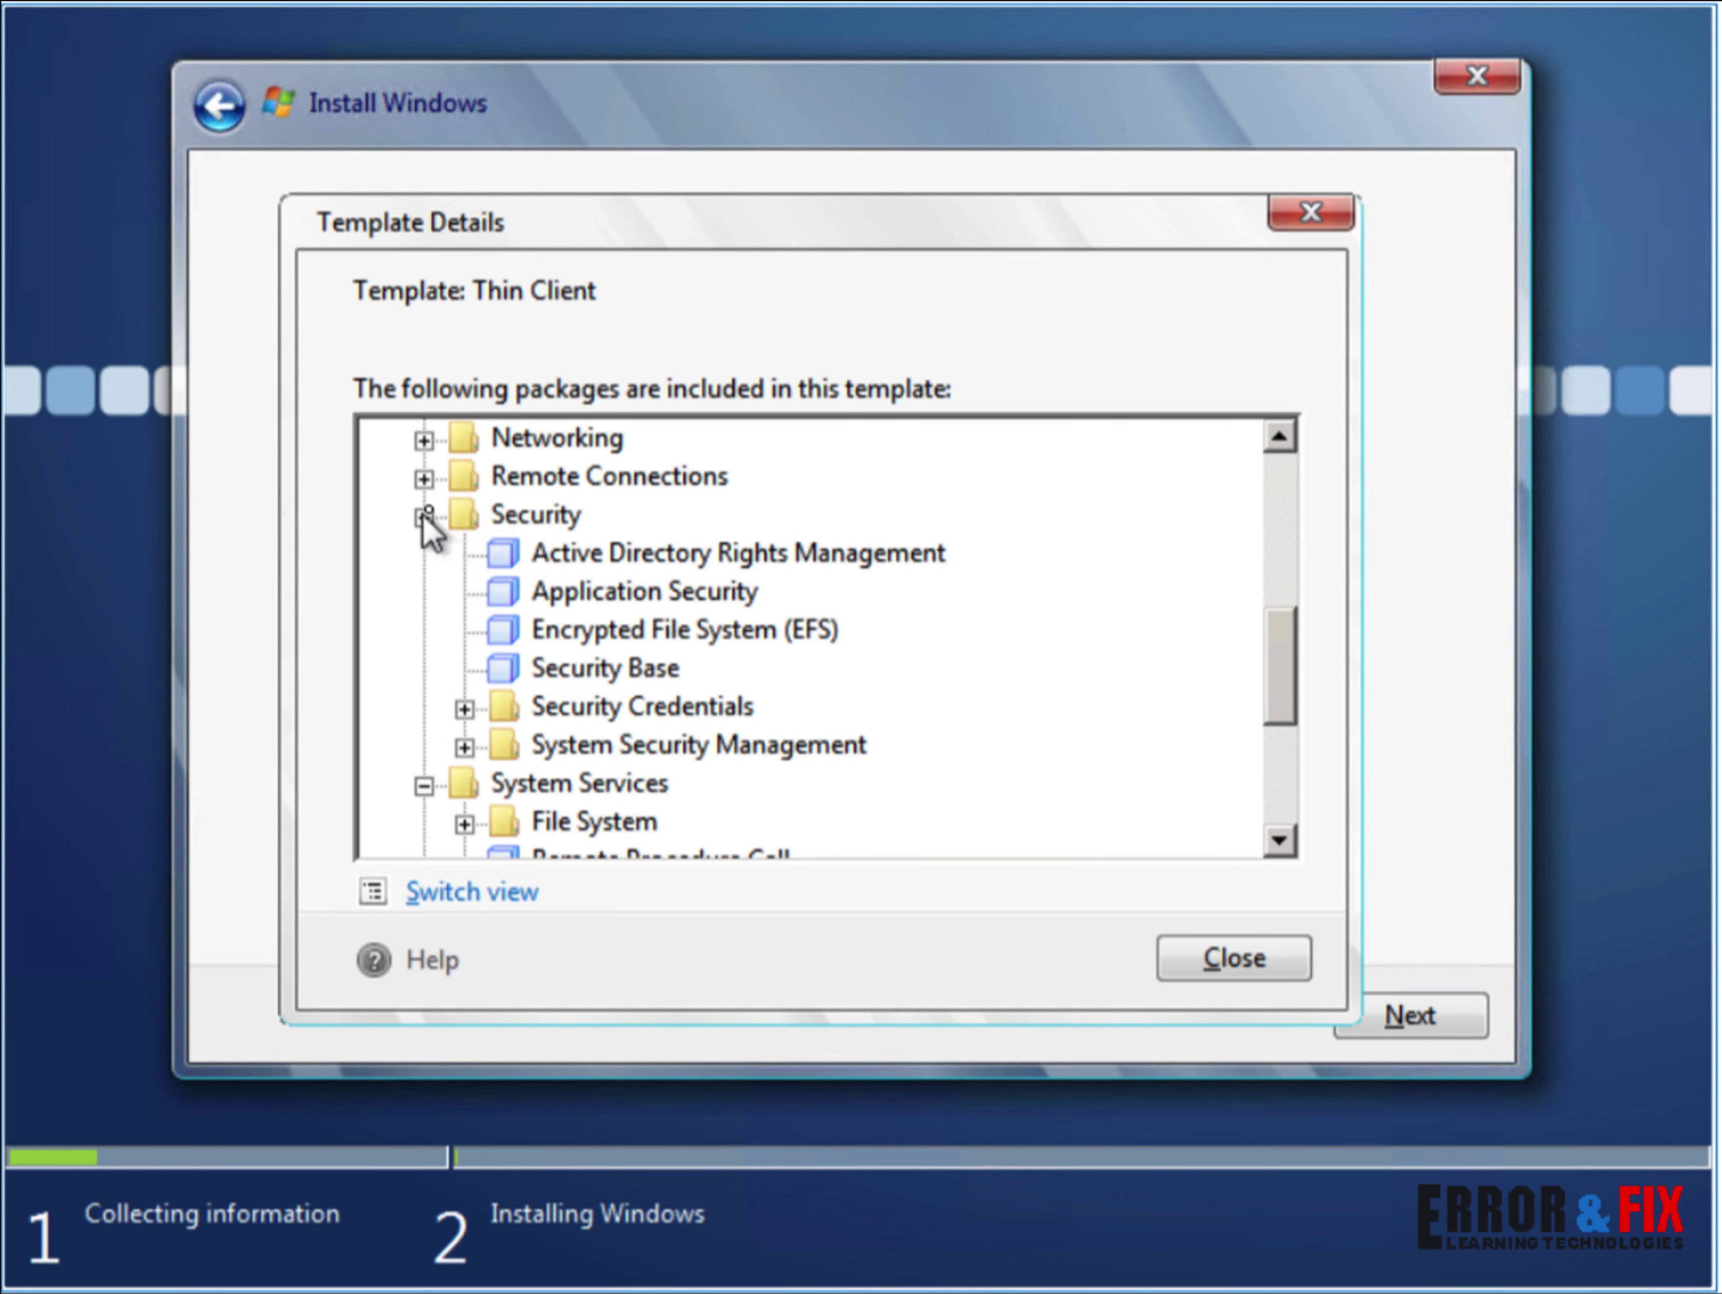
left_click(423, 477)
scroll(572, 560, "up", 2)
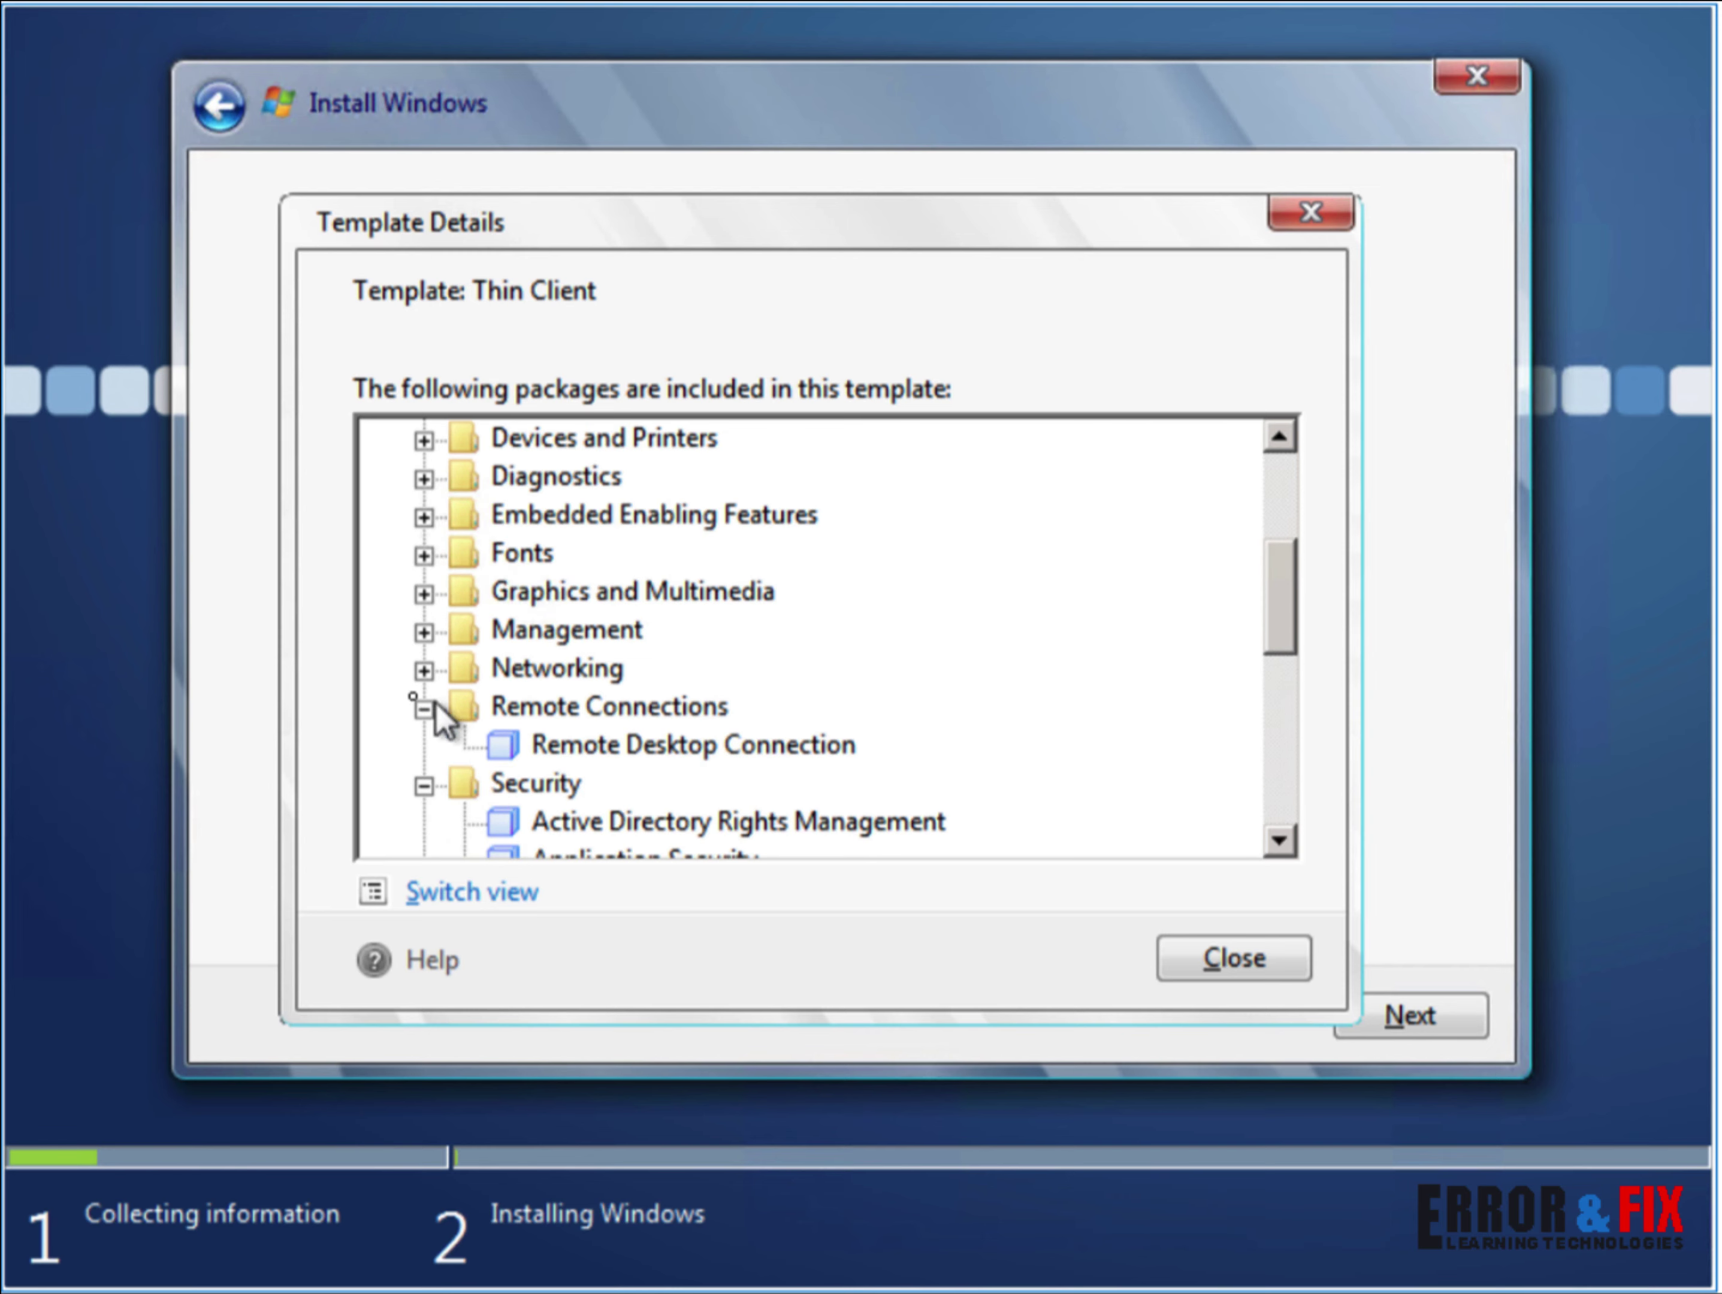
left_click(423, 670)
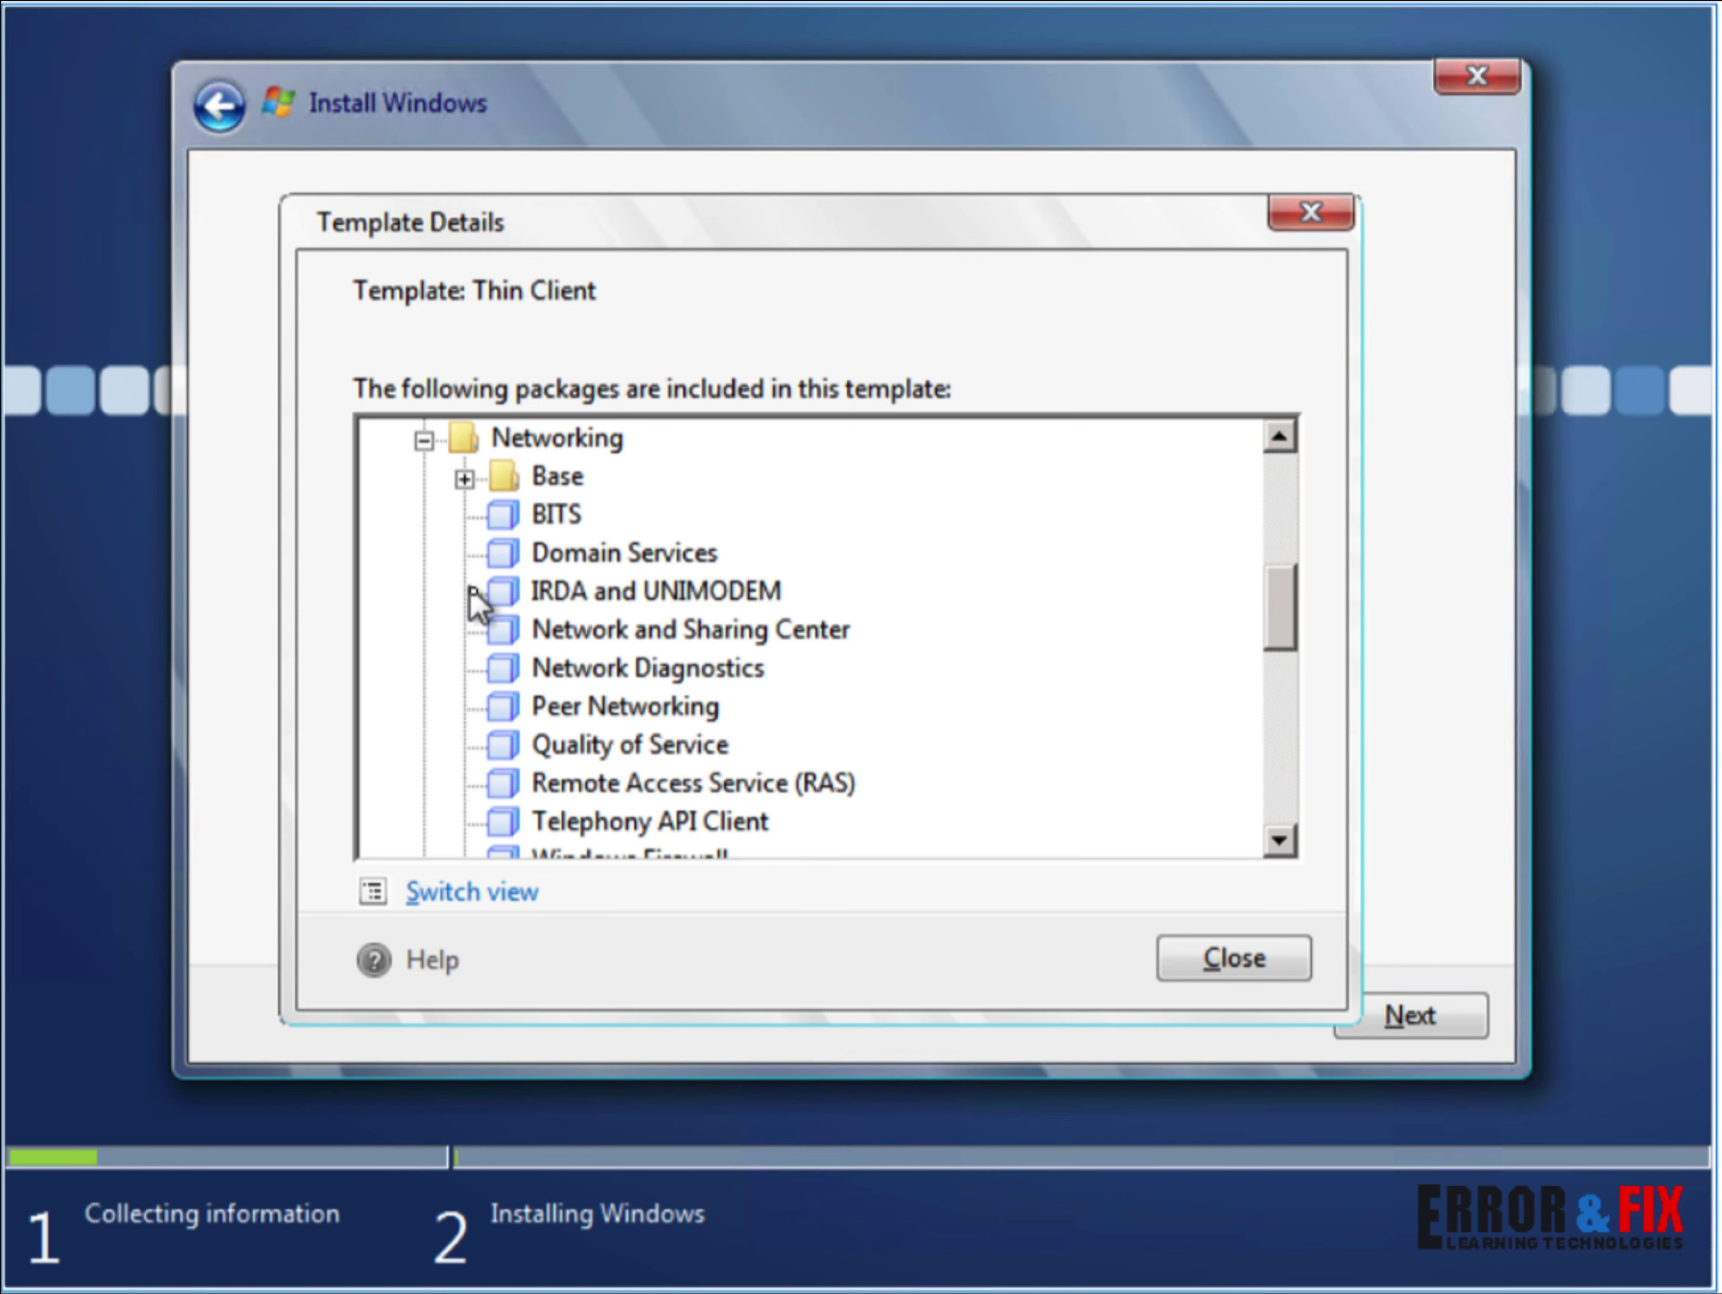
scroll(470, 595, "up", 5)
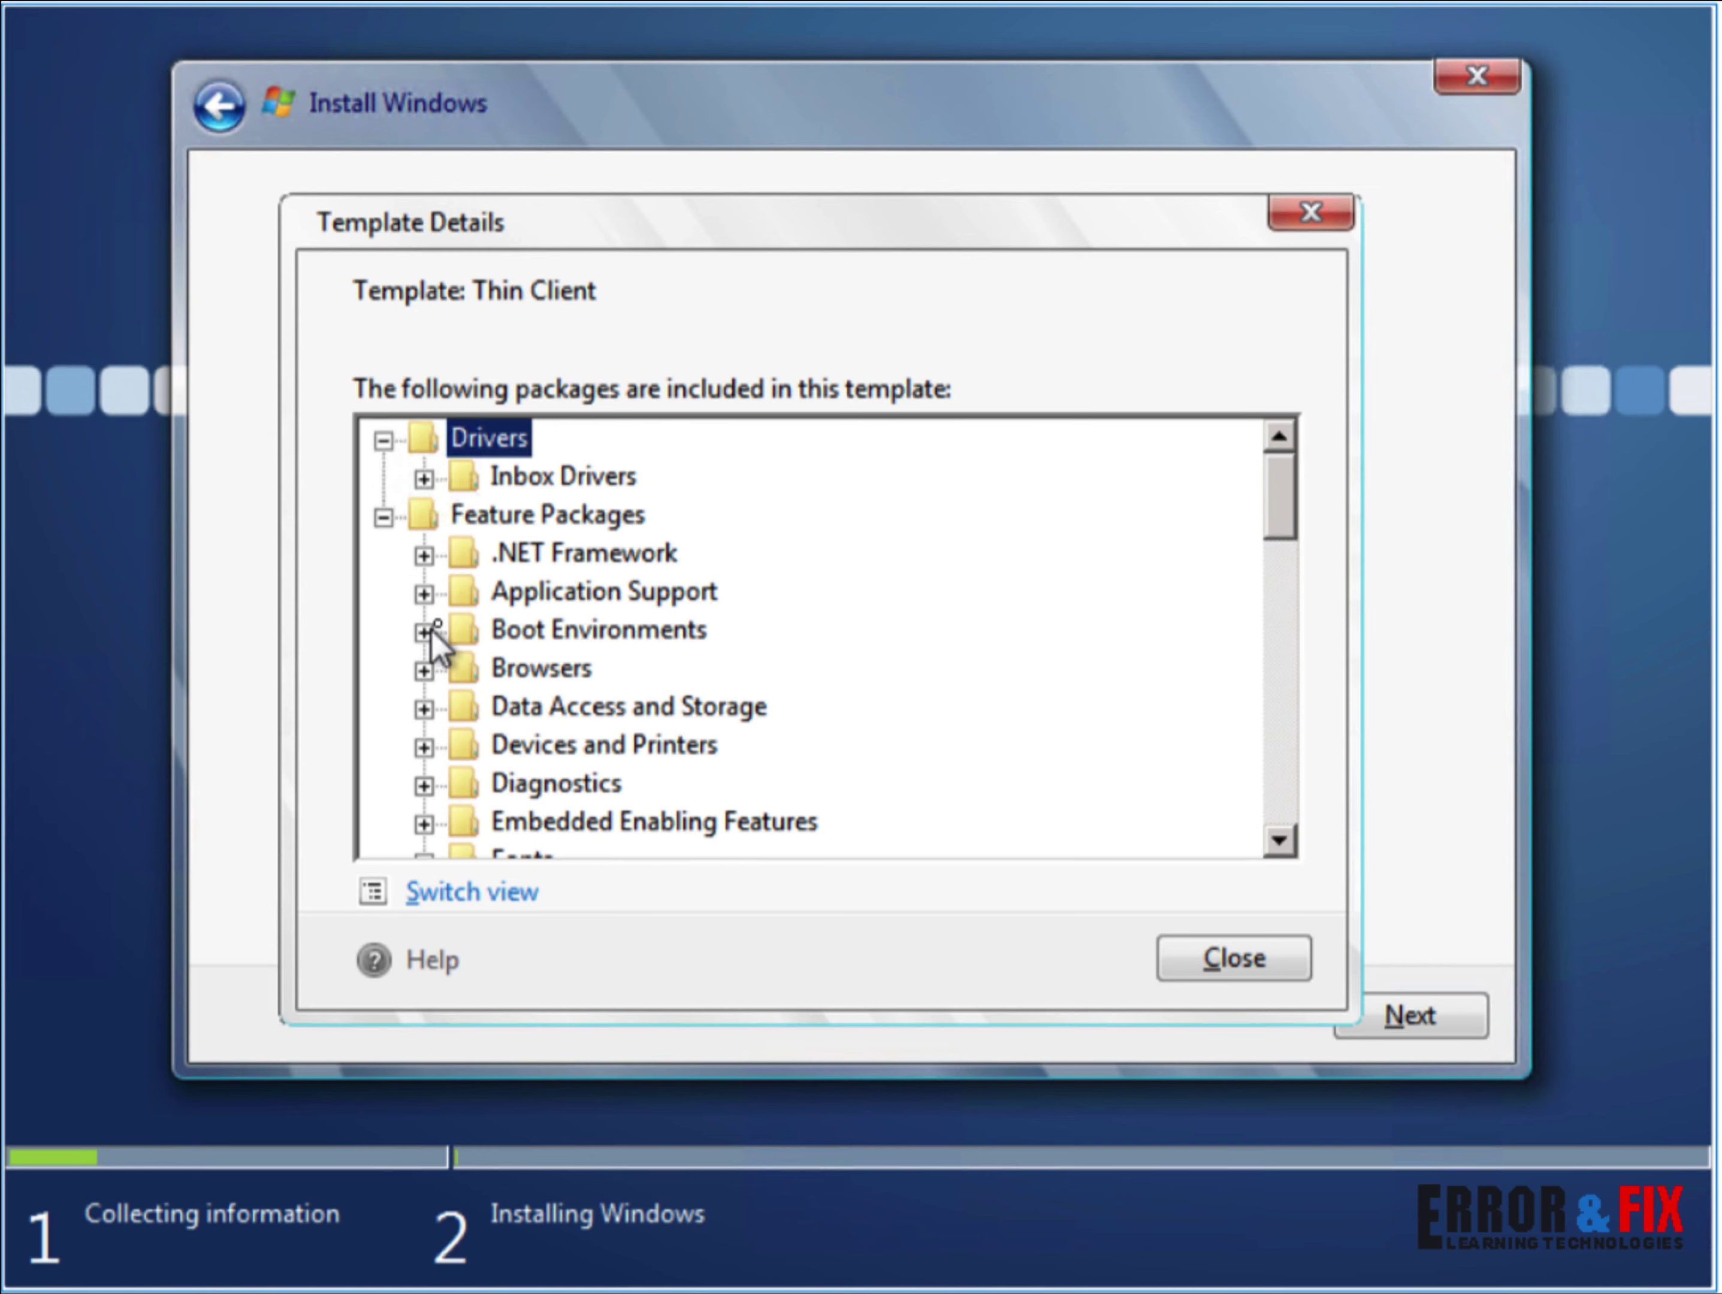
Step: Inspect the template's .NET Framework packages, look through the remaining packages and close the template details
left_click(424, 555)
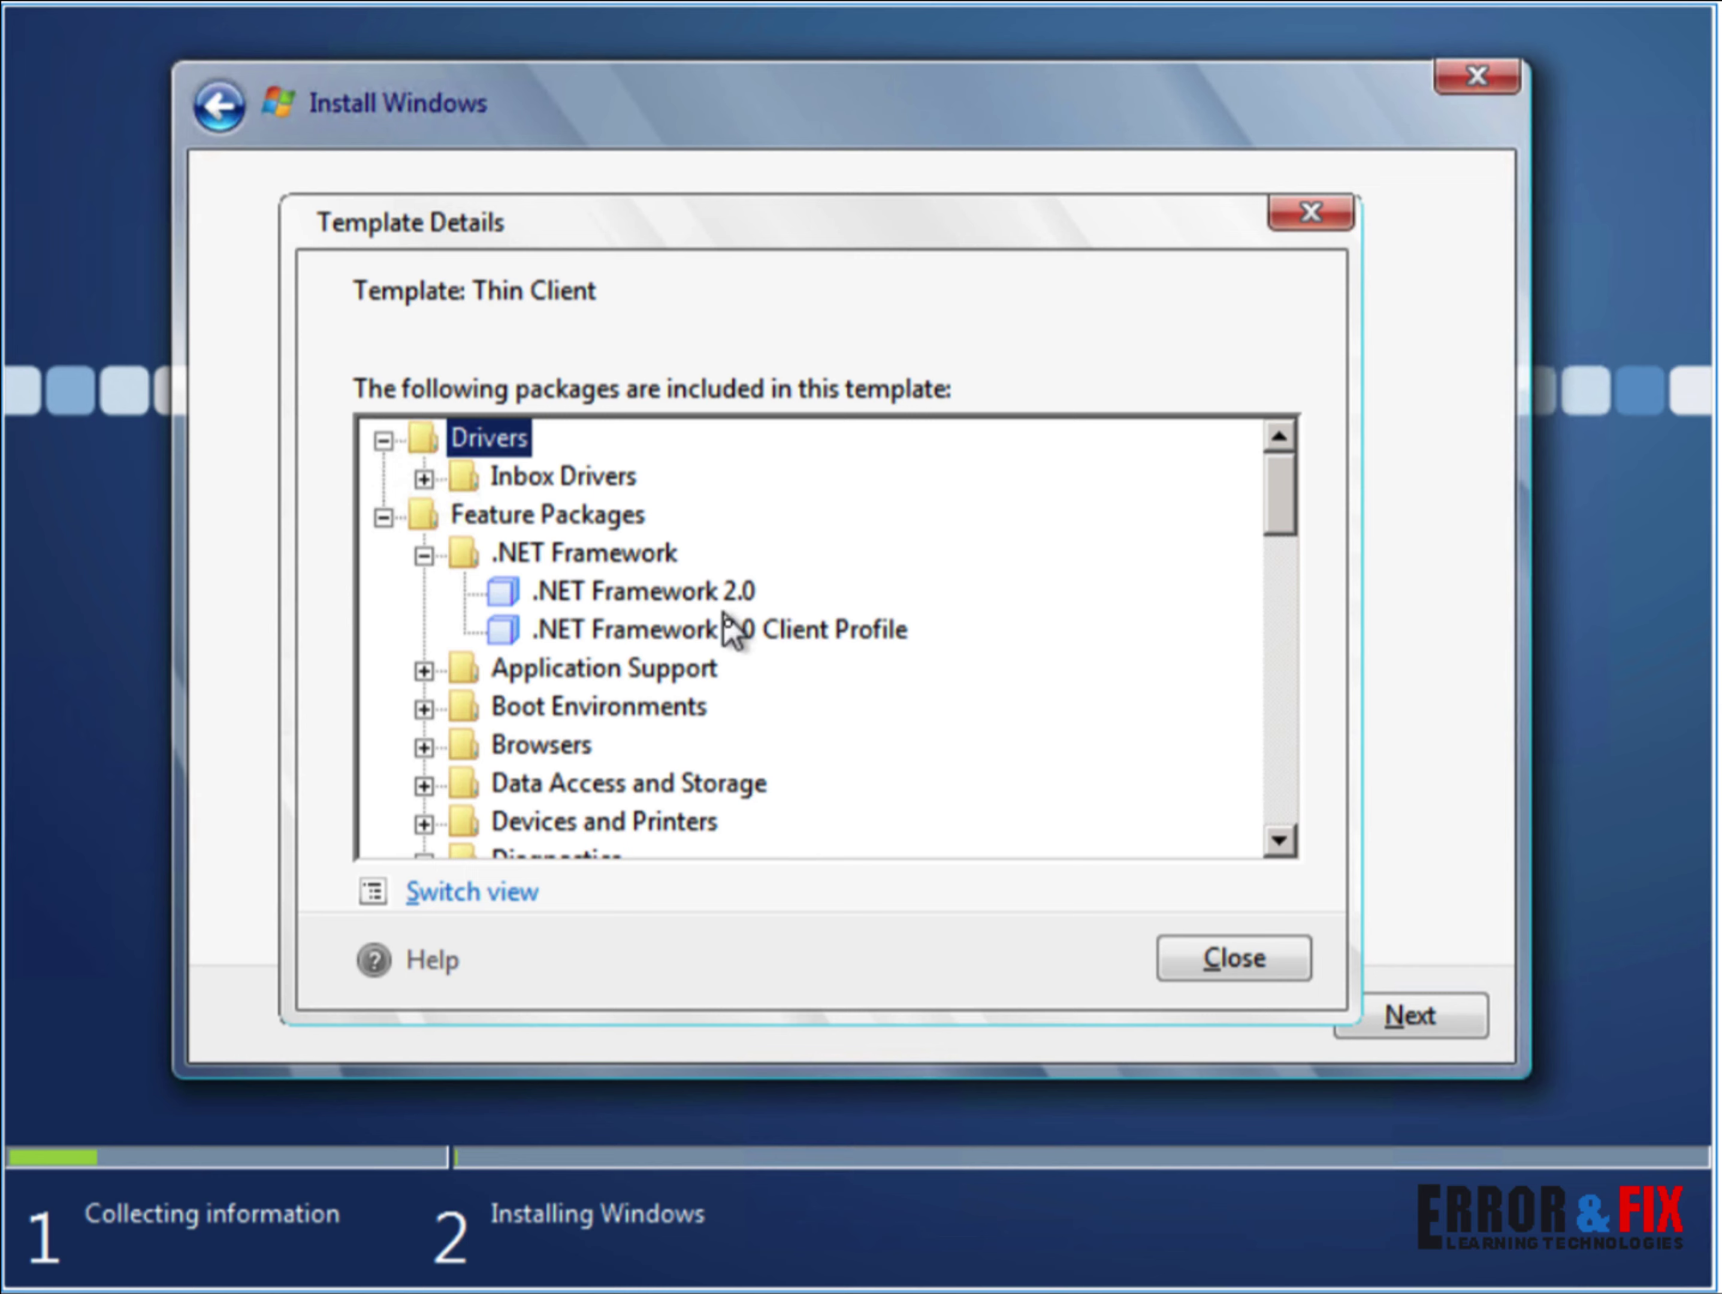
left_click(750, 632)
left_click(720, 599)
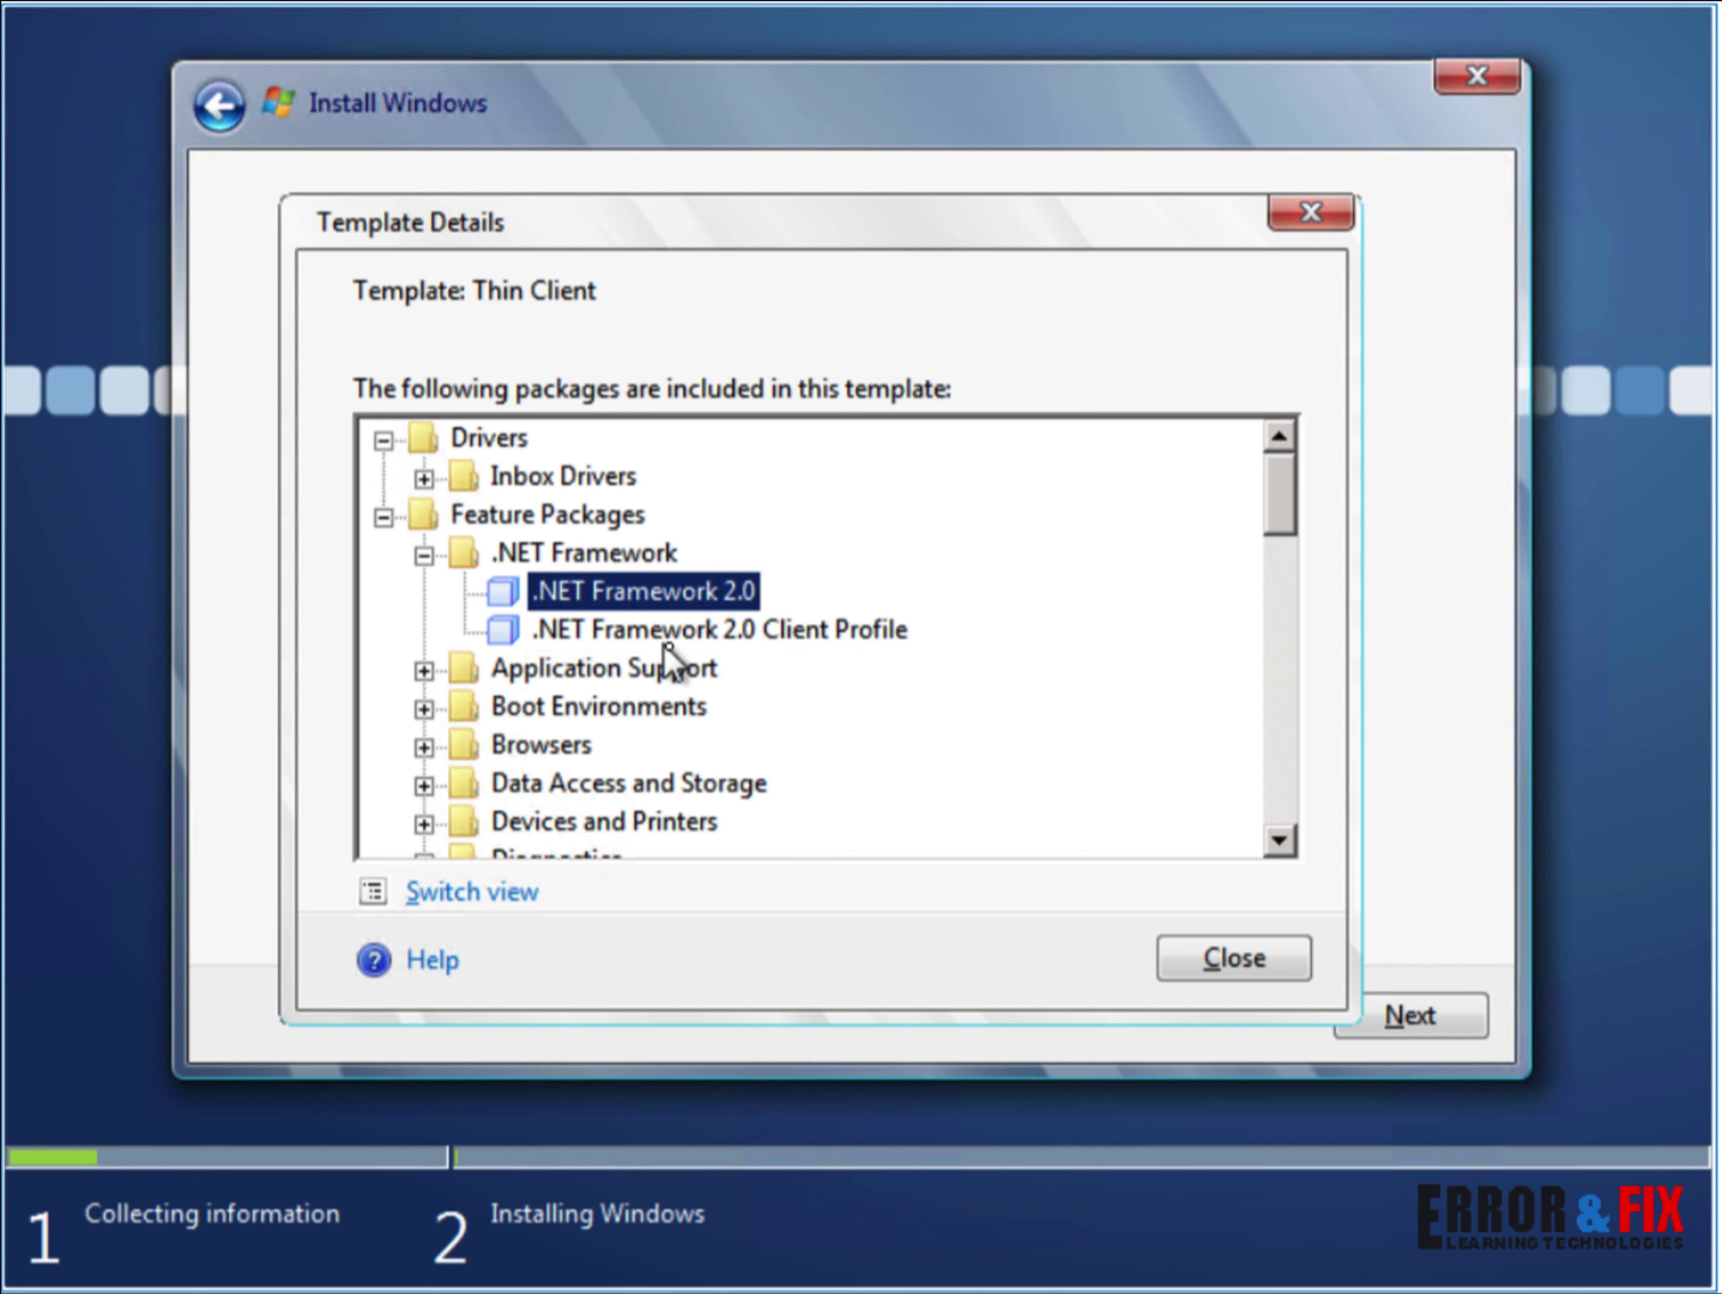
scroll(752, 697, "down", 6)
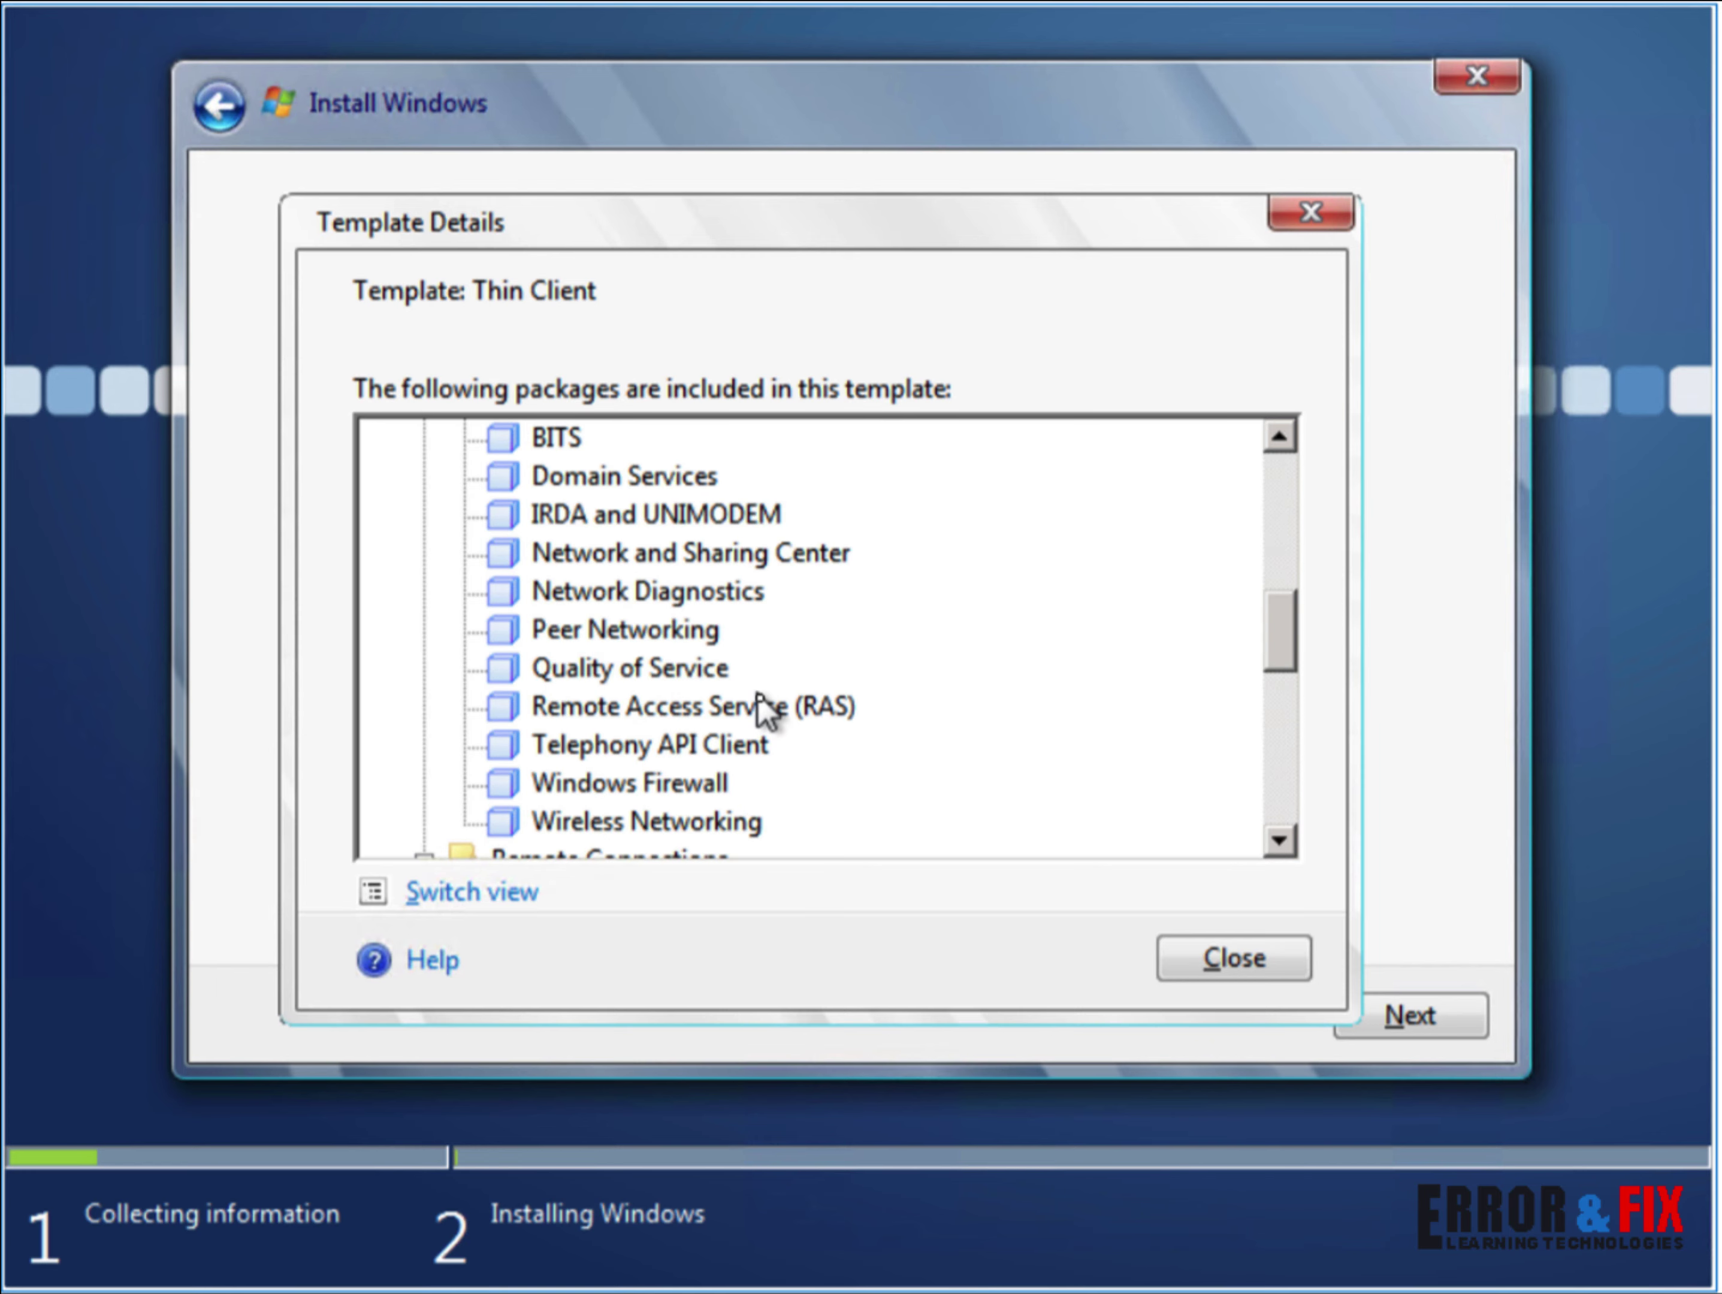
scroll(760, 709, "down", 5)
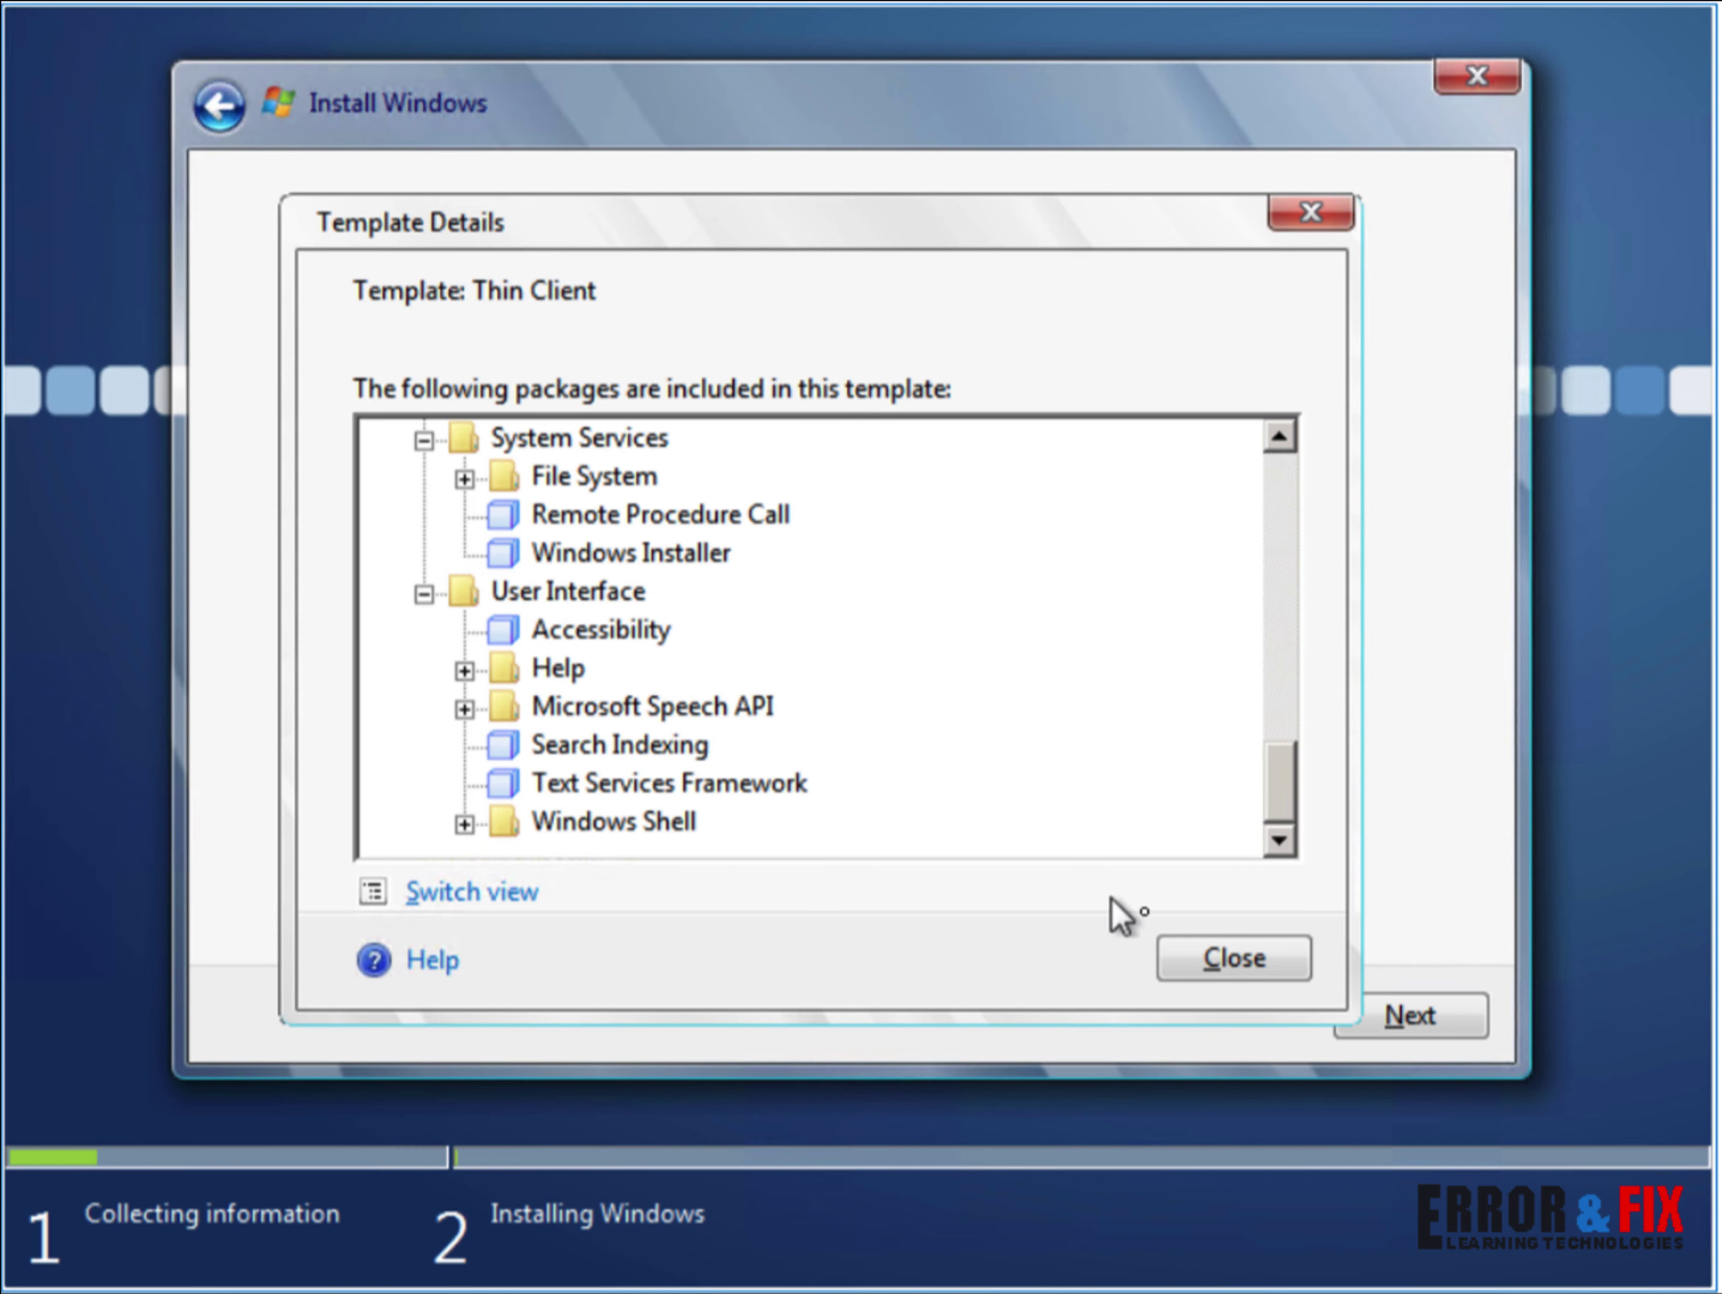
left_click(1228, 964)
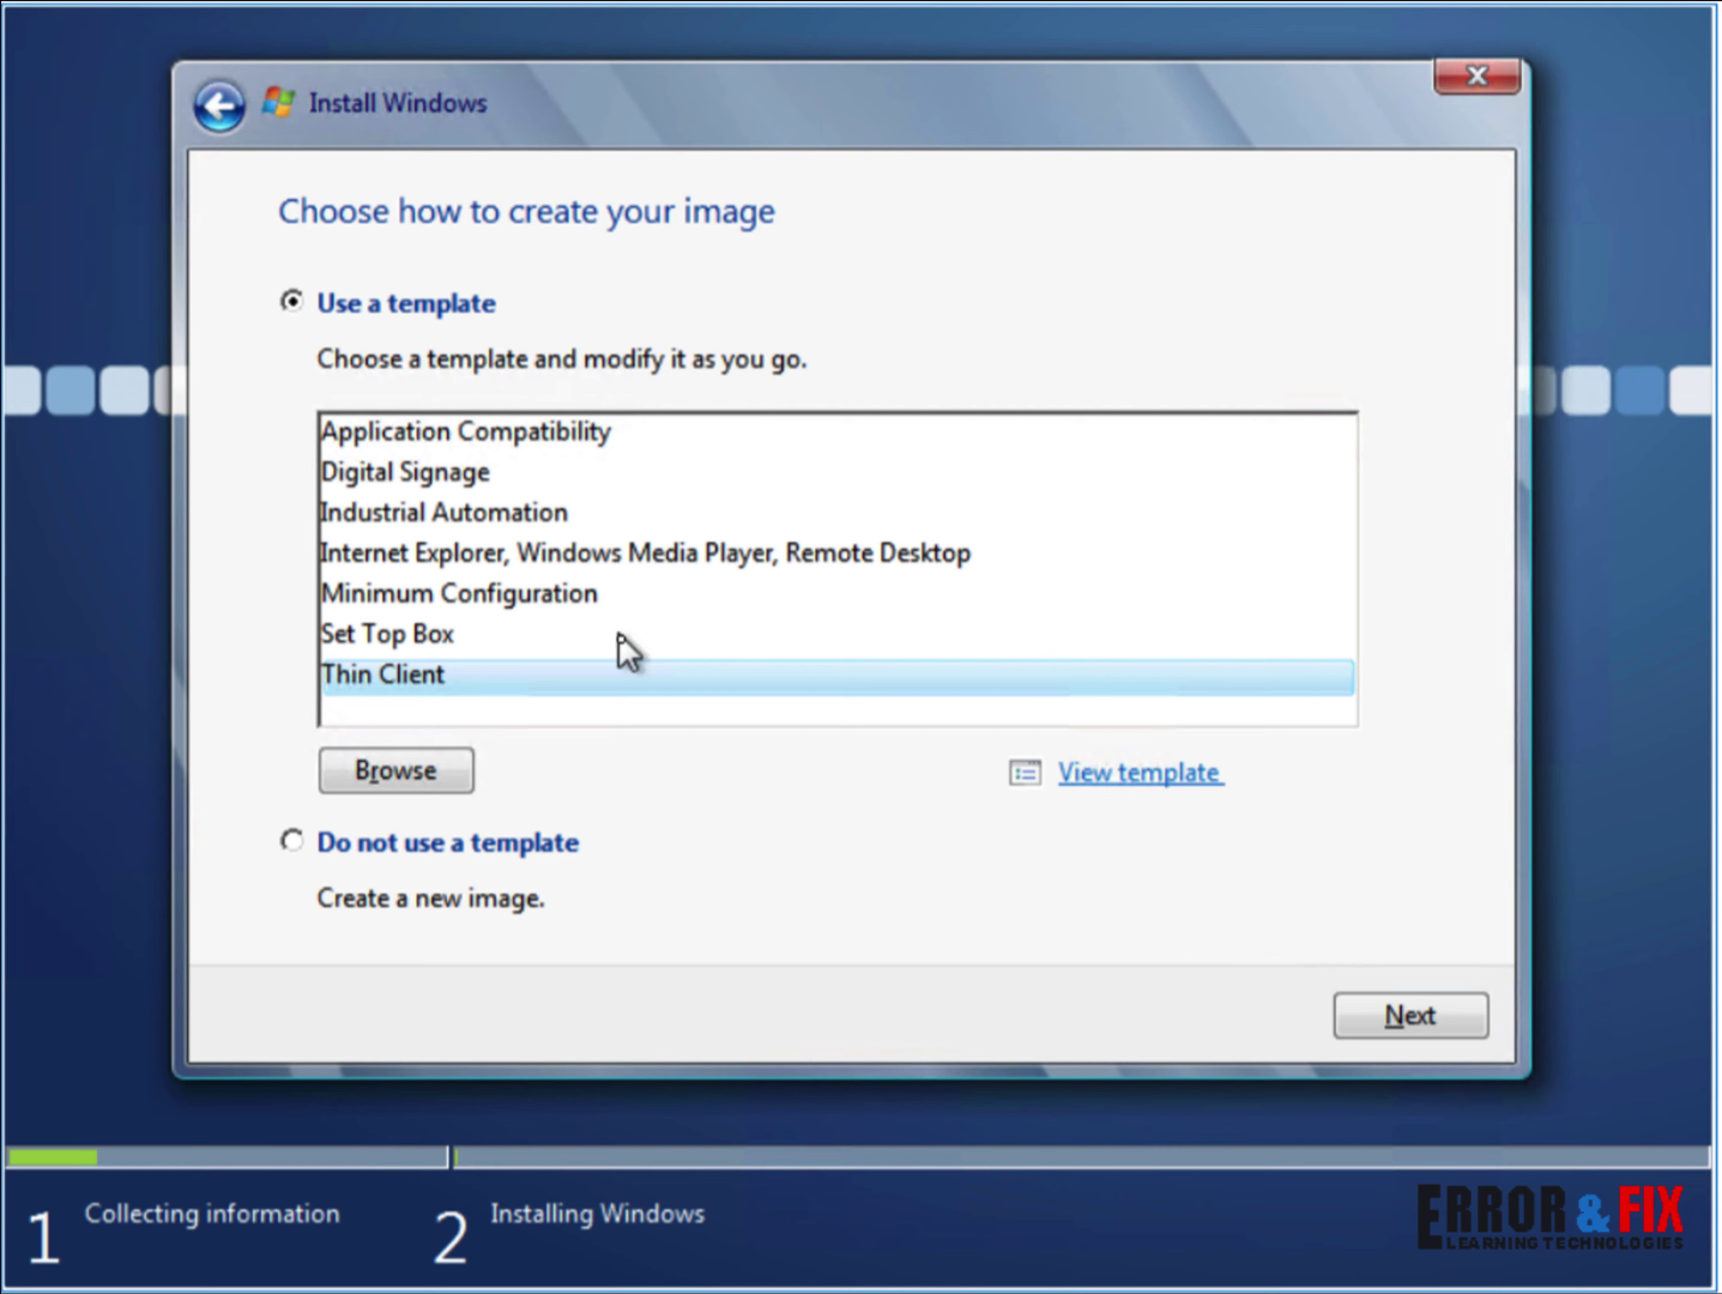
Step: Continue with the Thin Client template and accept English, English (United States) format and the US keyboard
left_click(603, 688)
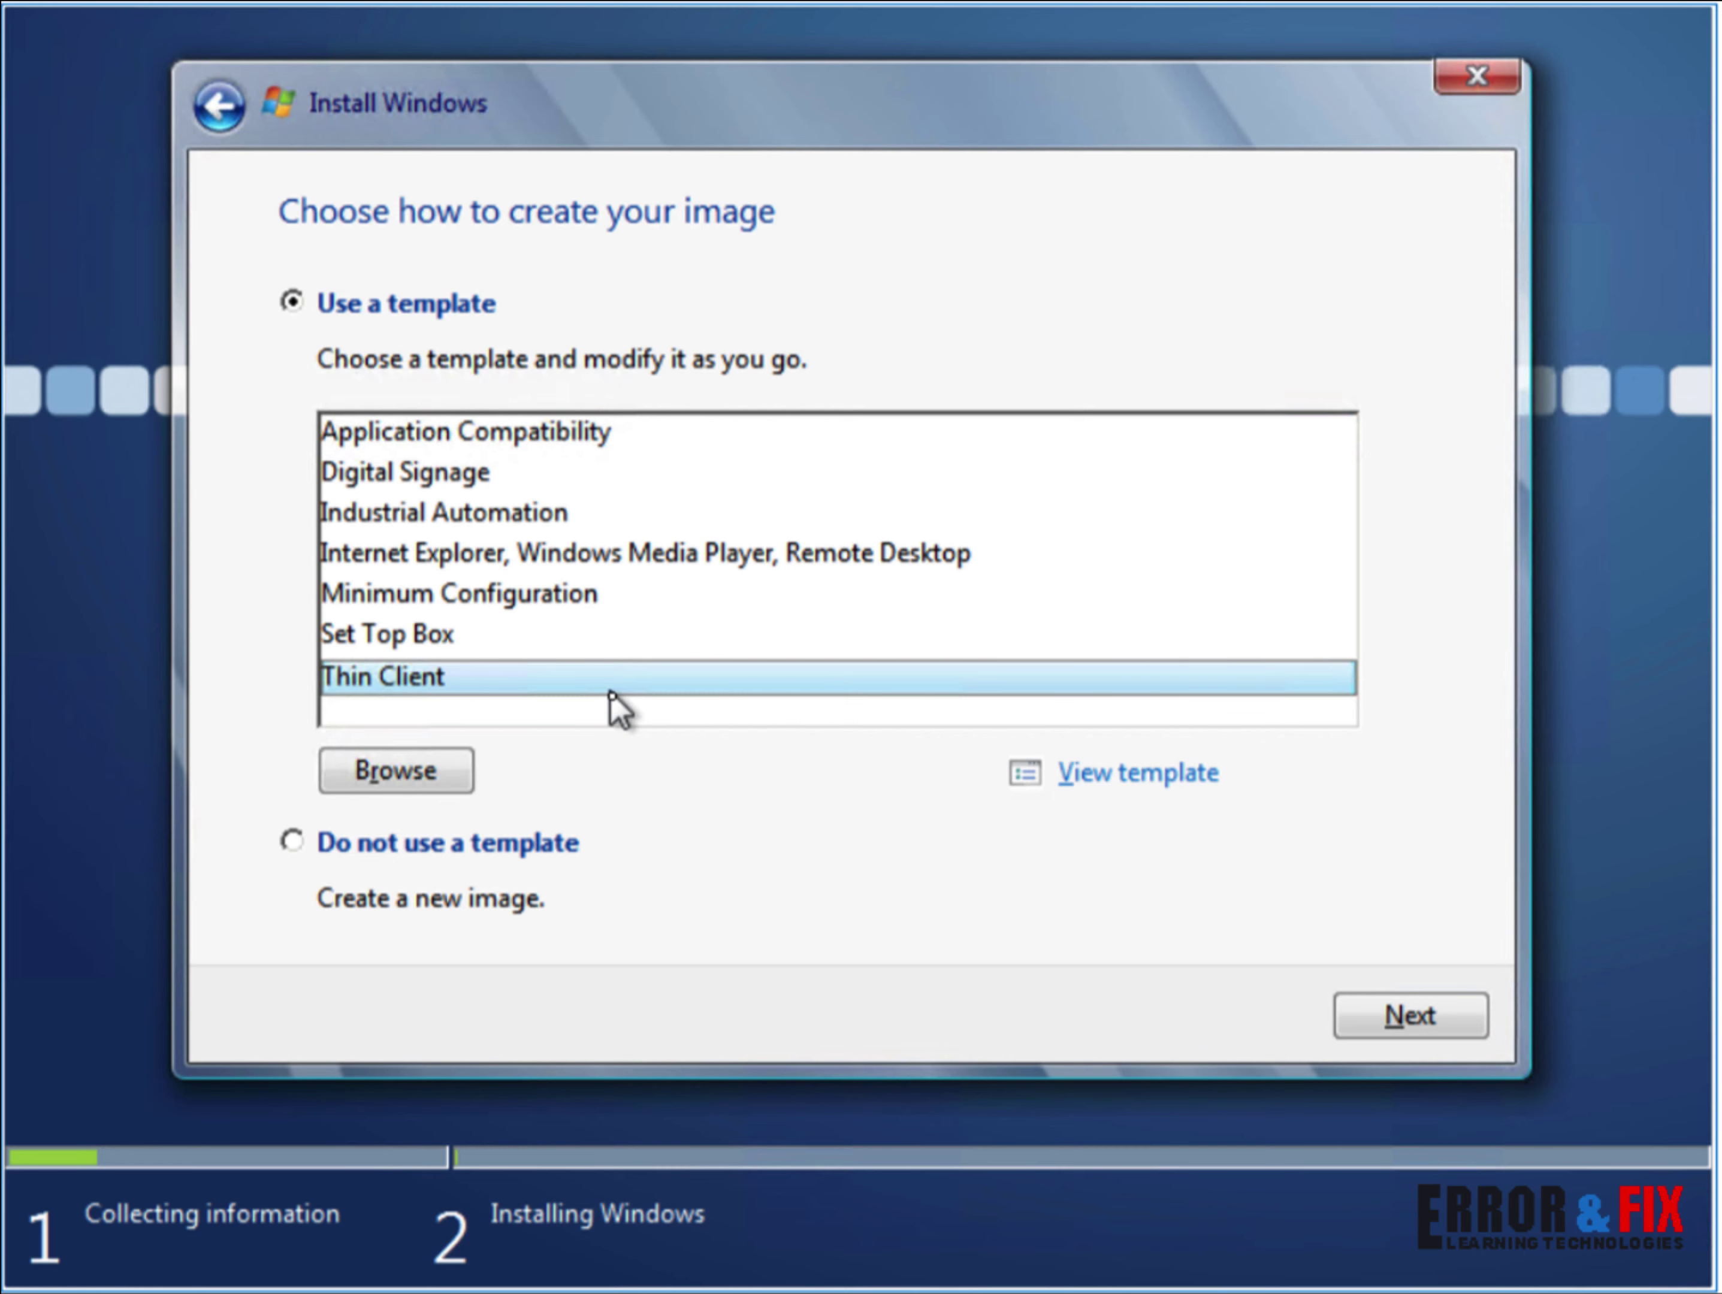
left_click(1358, 1013)
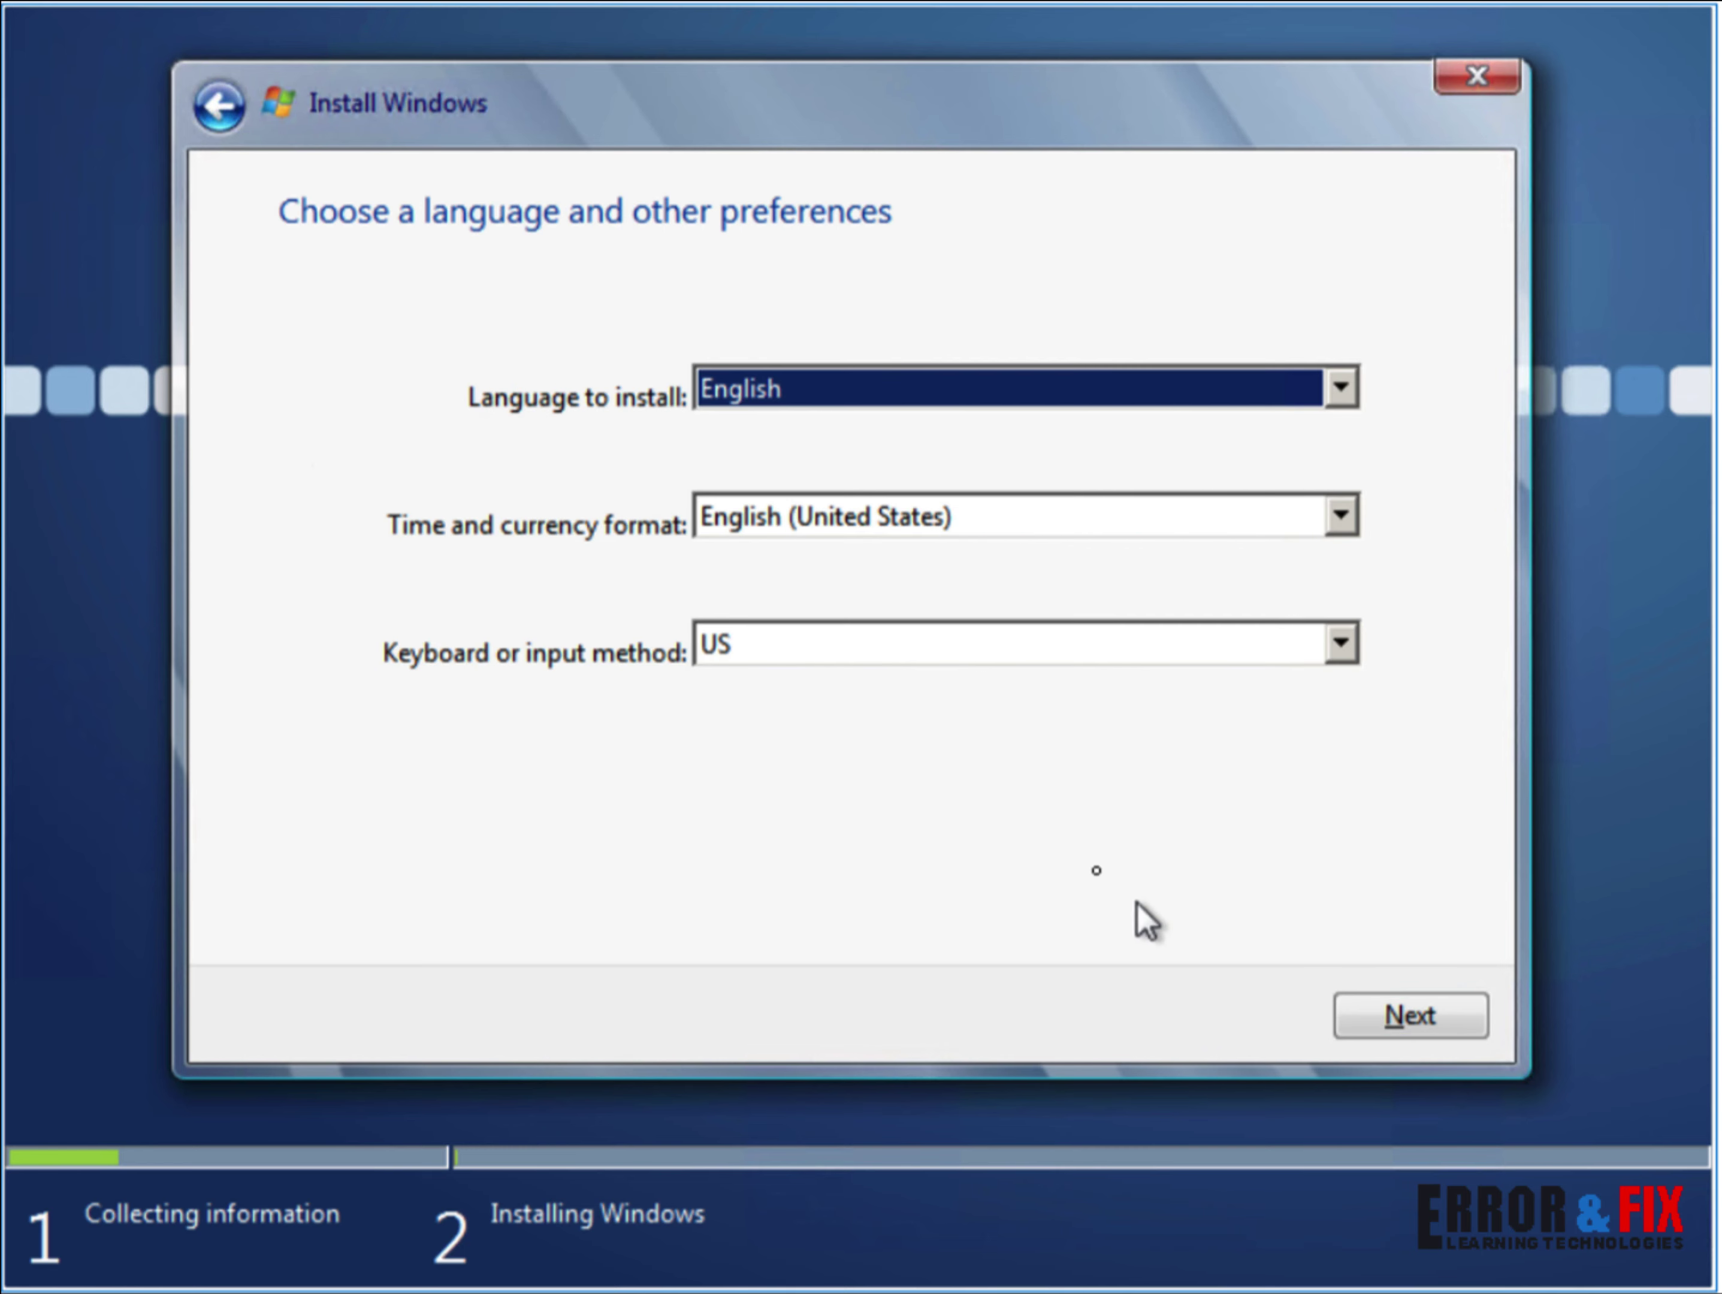
left_click(1434, 1022)
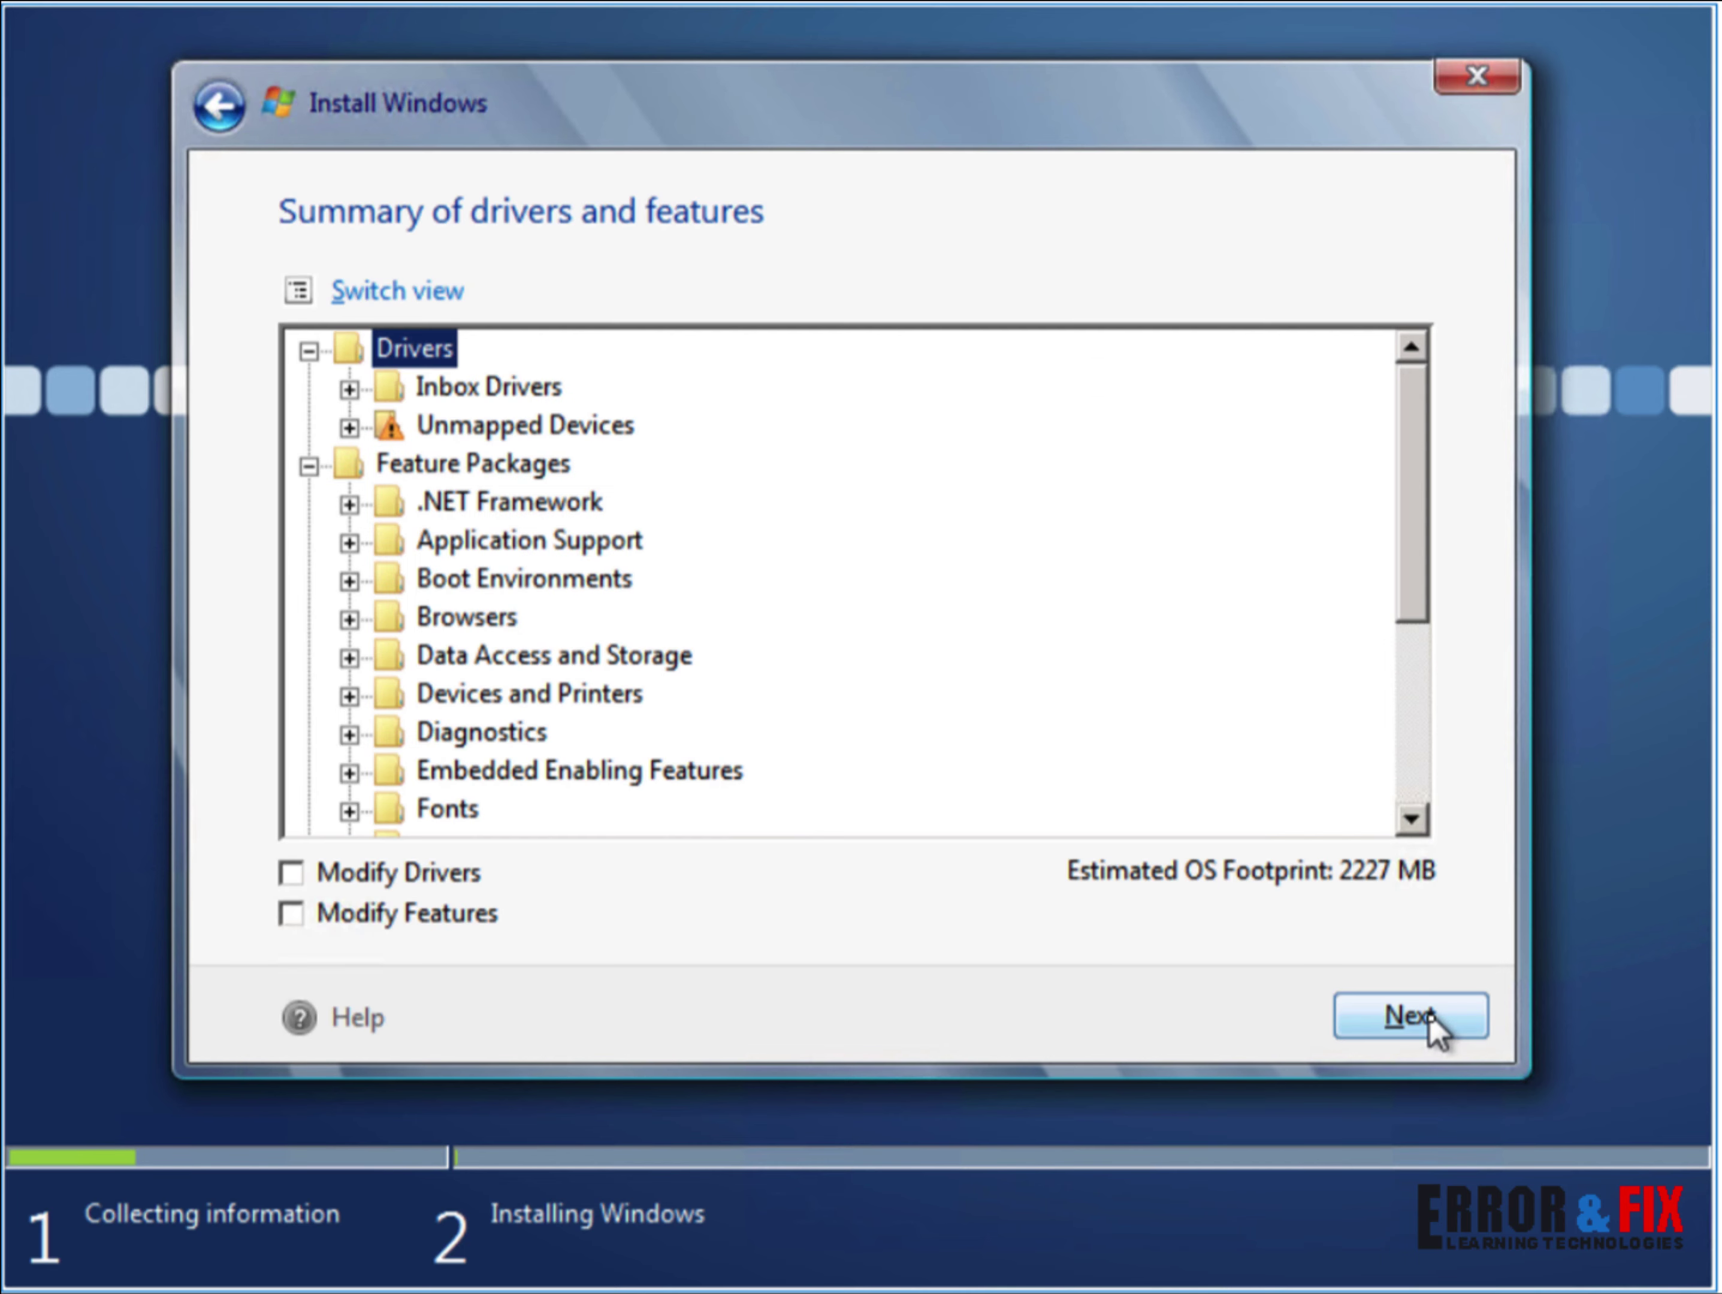
Step: Choose to modify the image's features and resolve the dependencies of the preselected packages
left_click(446, 917)
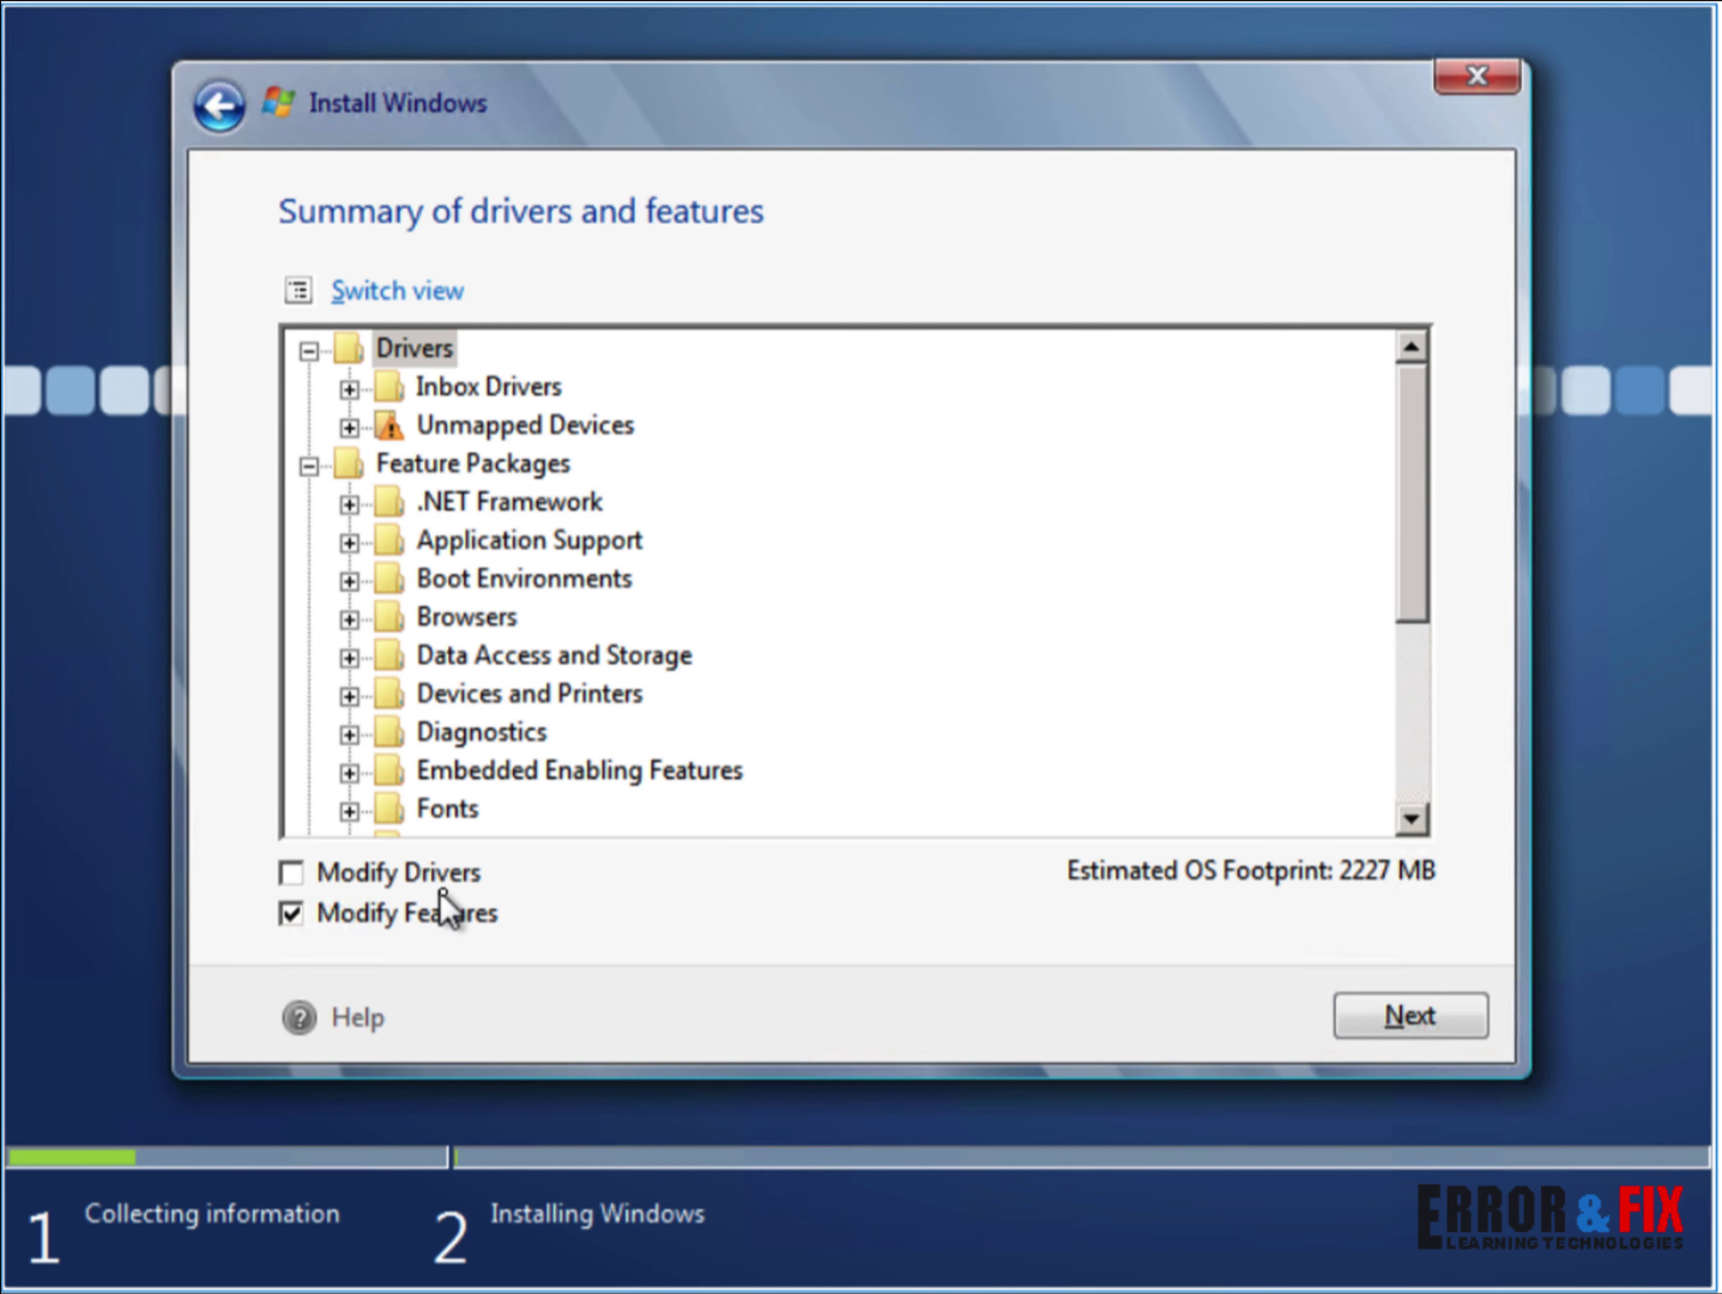
left_click(1371, 1018)
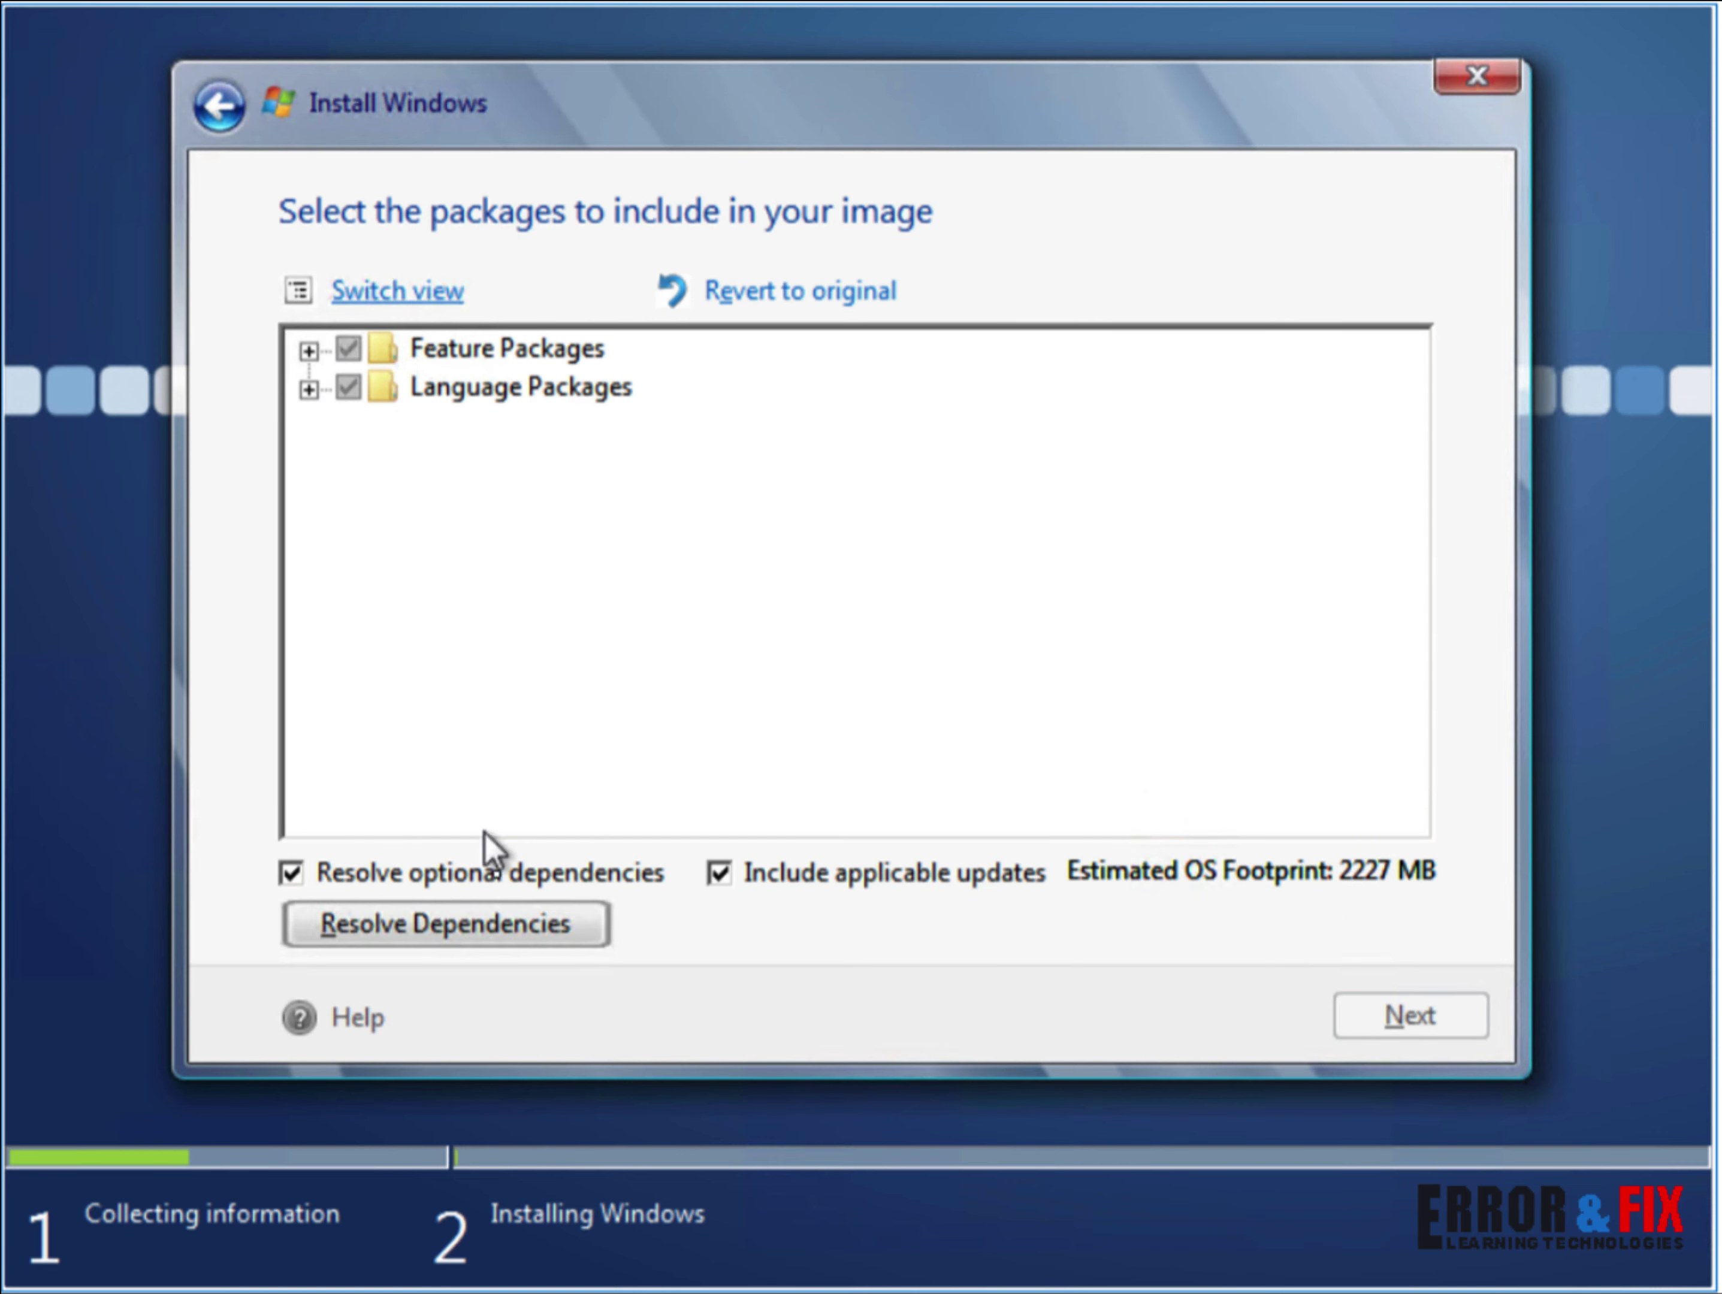
left_click(511, 917)
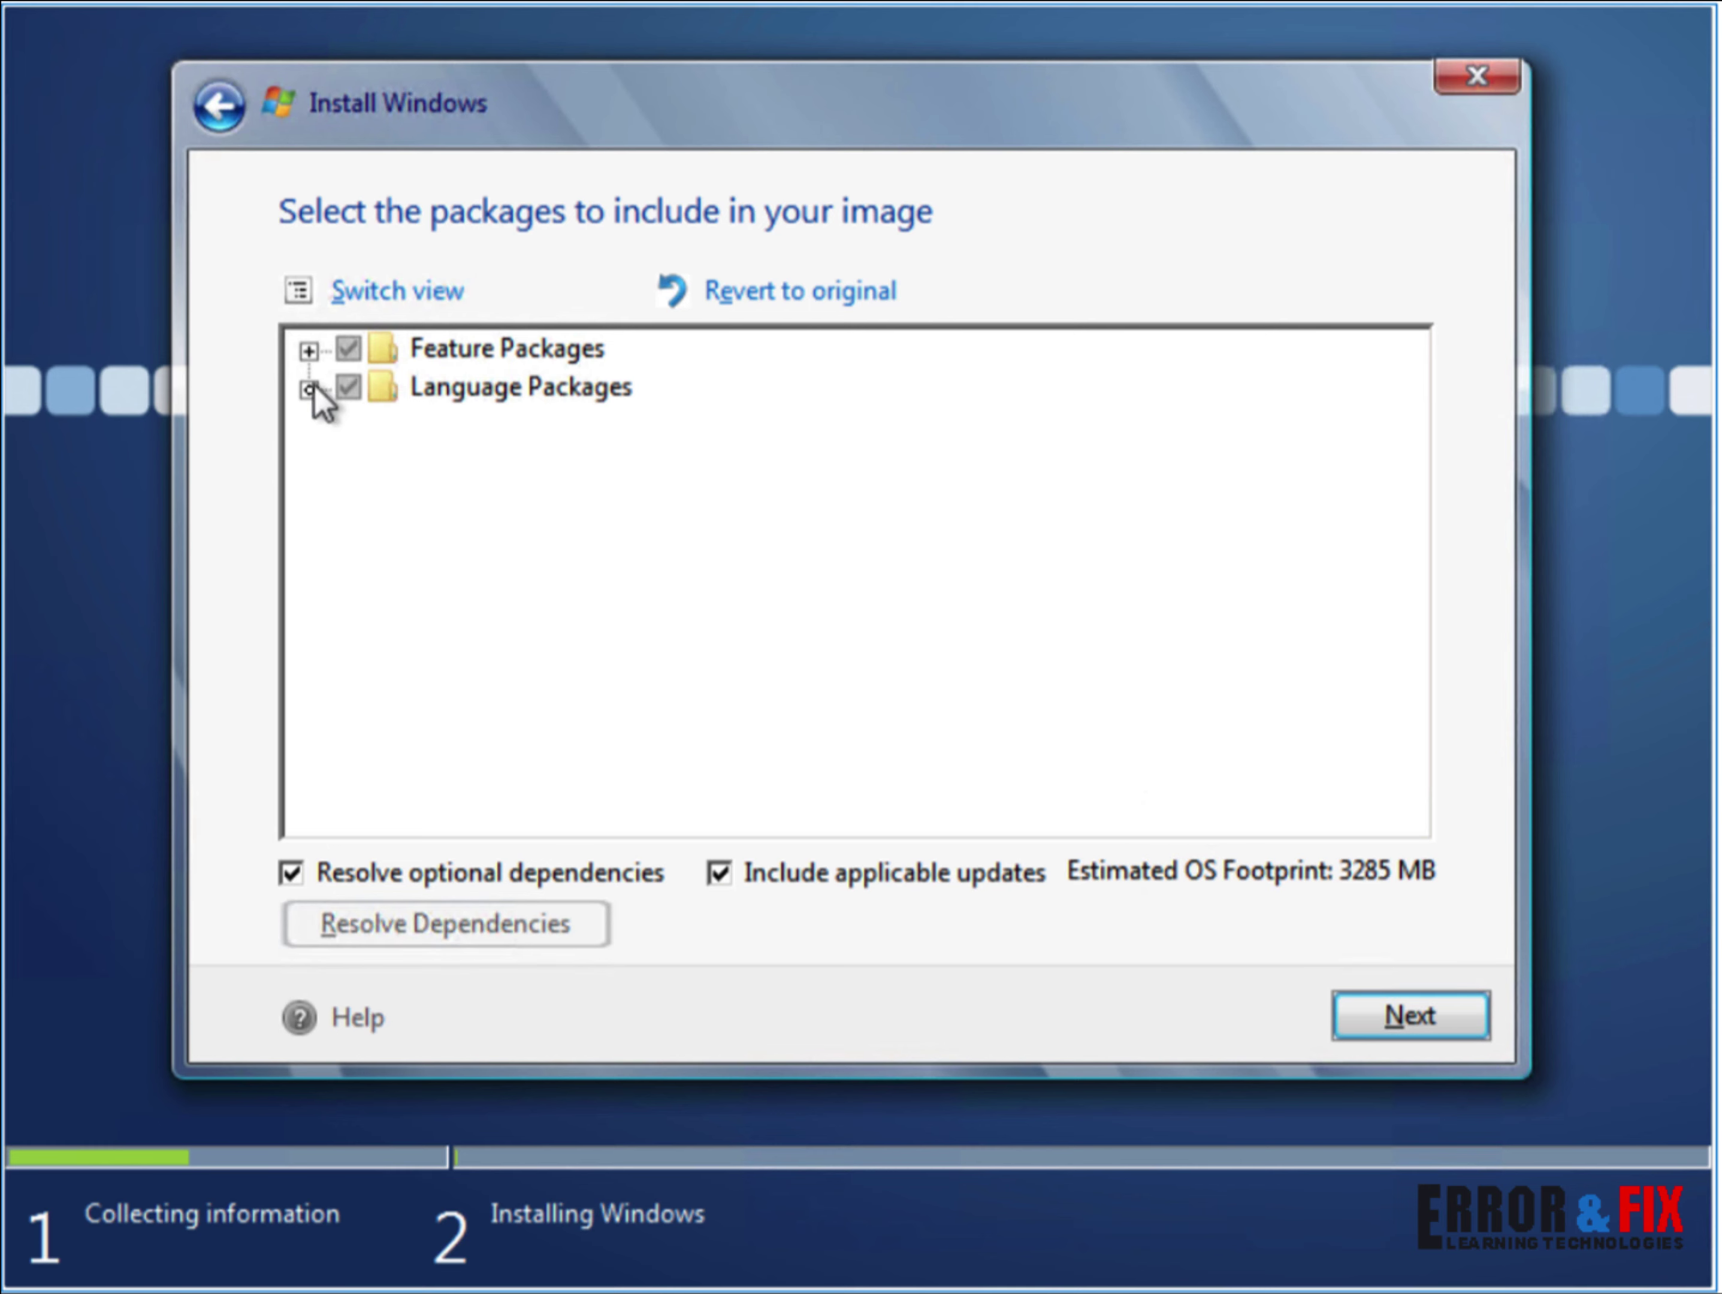
Step: Include .NET Framework 3.0, 3.0 Client Profile, 3.5 and 3.5 Client Profile in the image and resolve dependencies
left_click(309, 350)
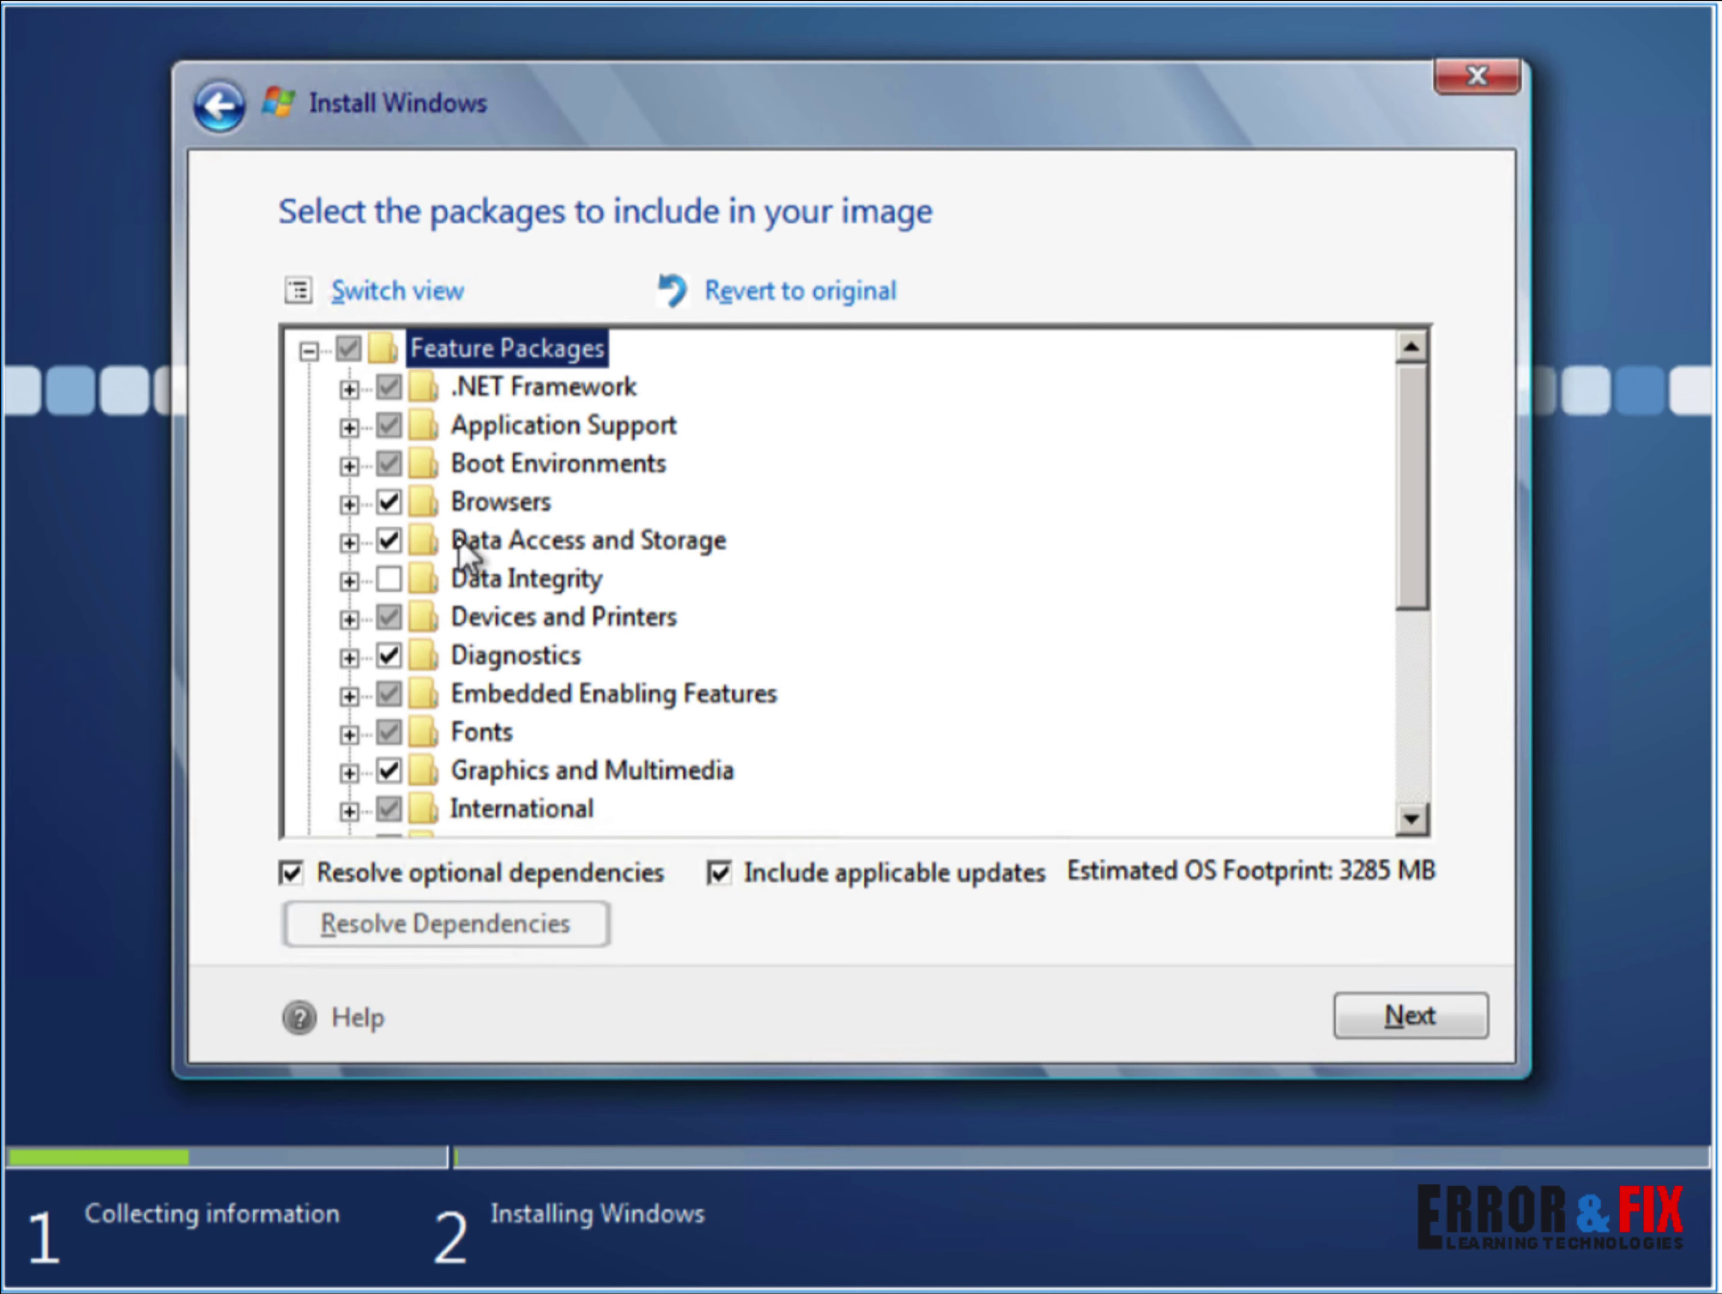
left_click(349, 389)
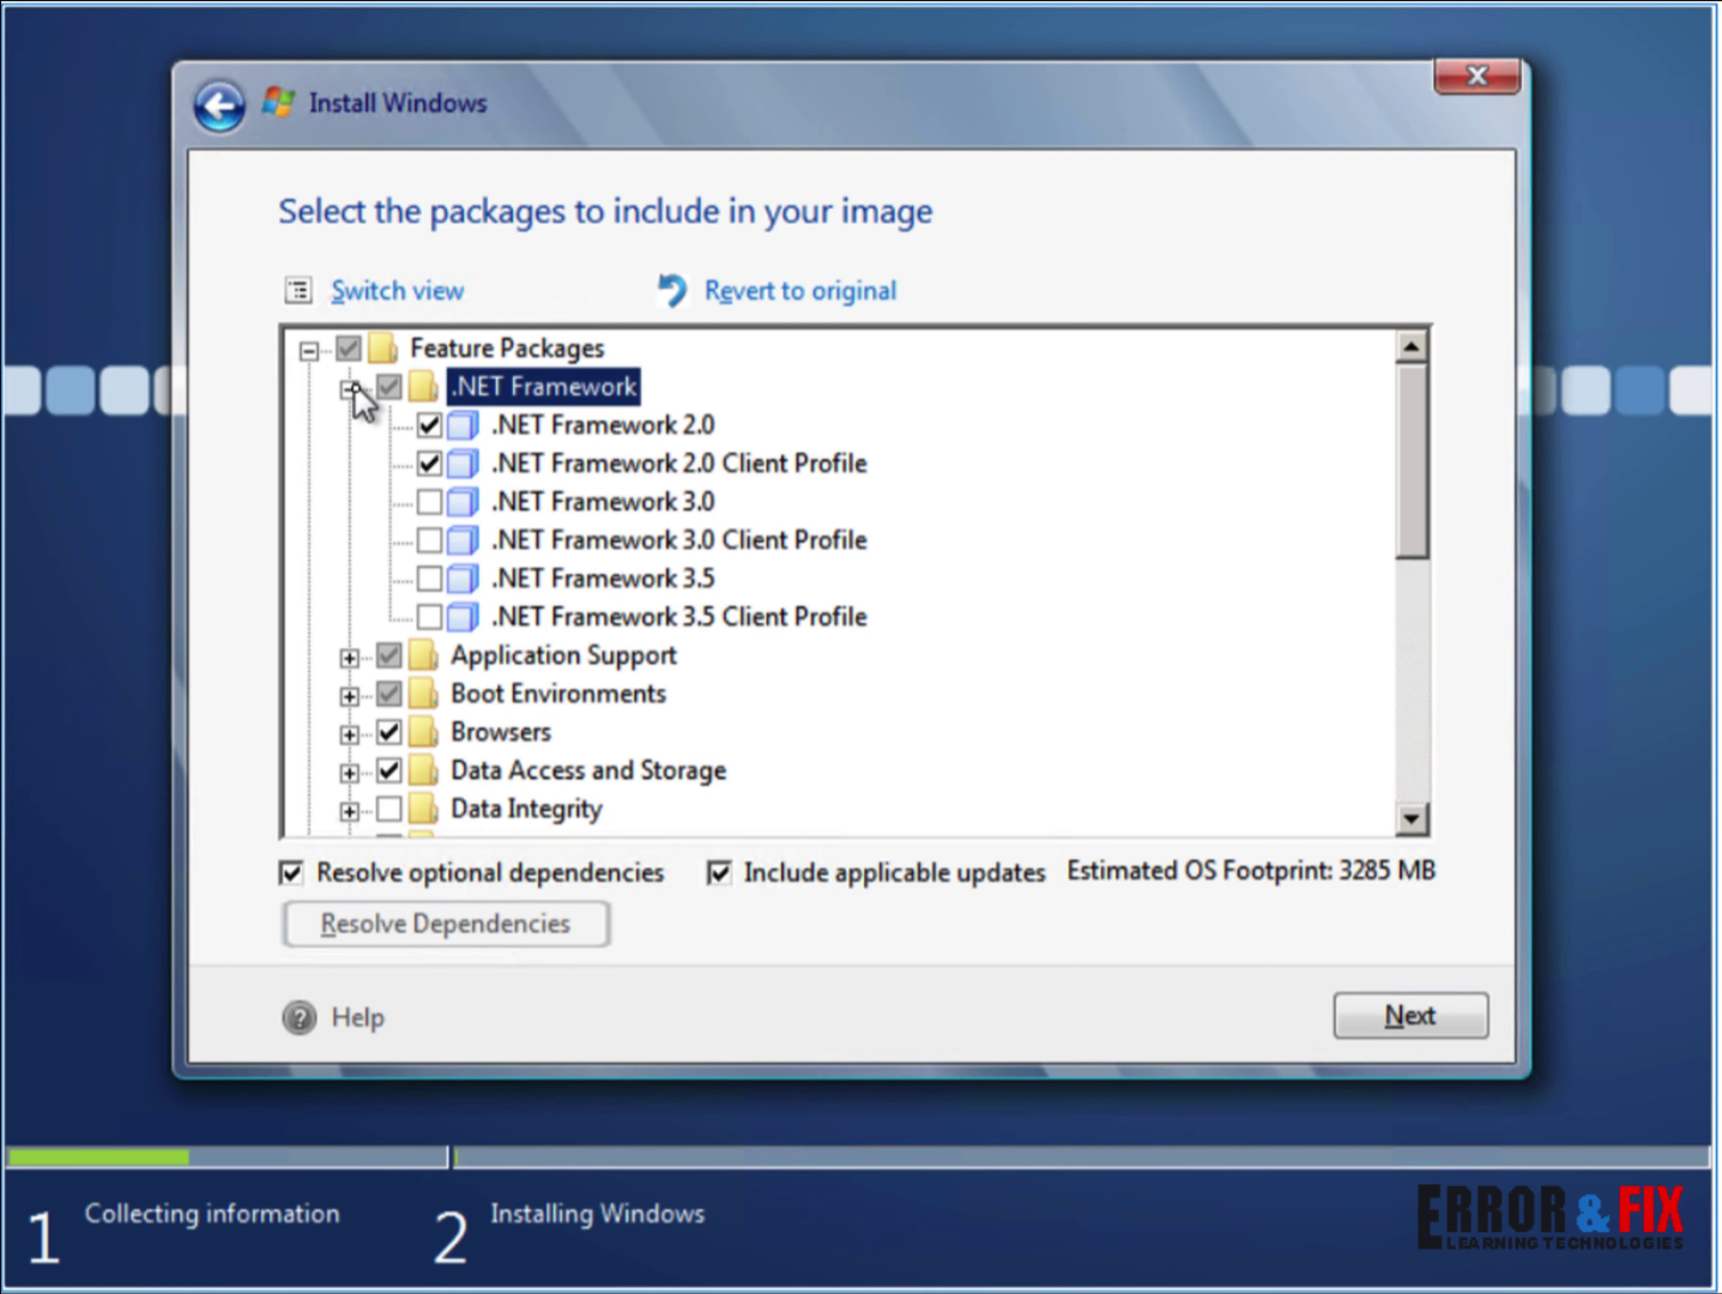
left_click(427, 508)
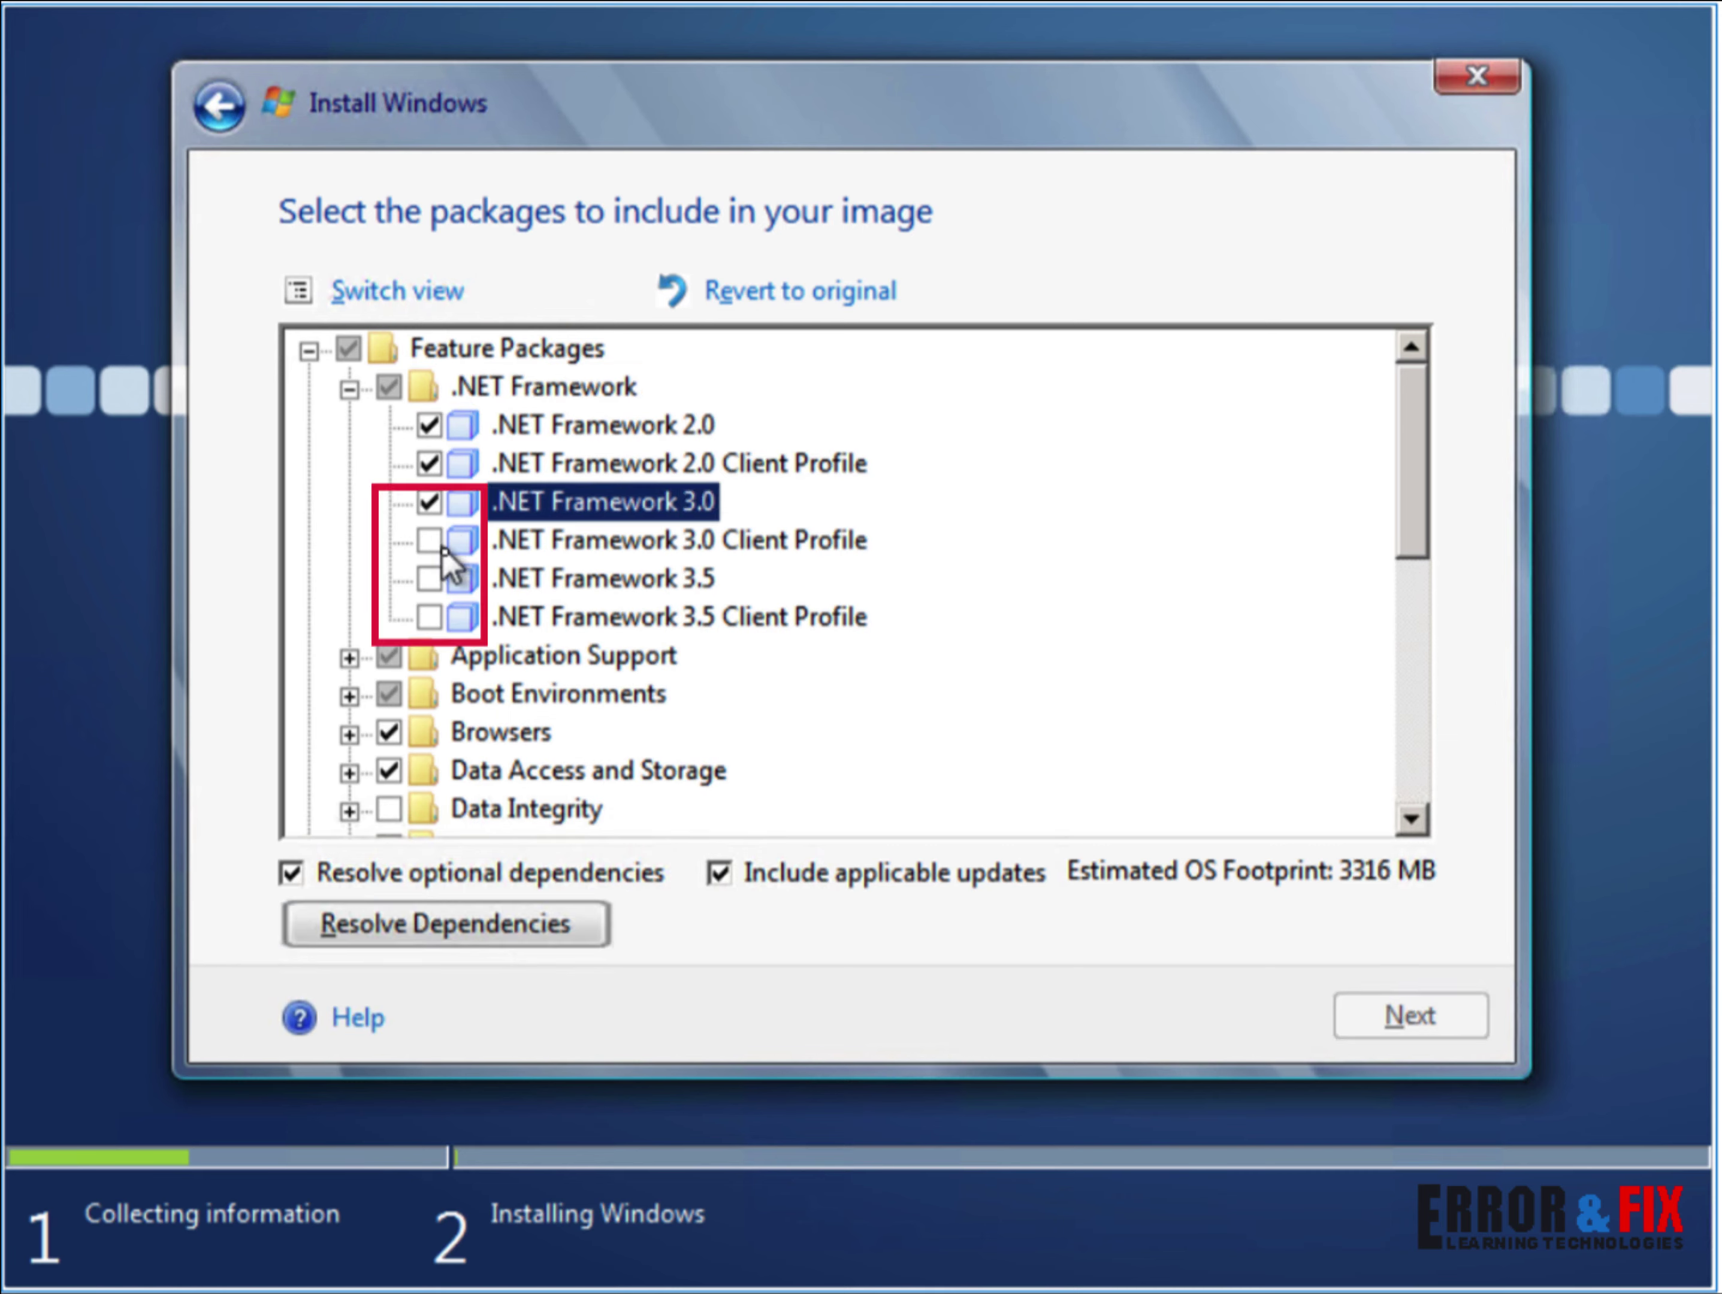
left_click(431, 543)
left_click(429, 579)
left_click(430, 617)
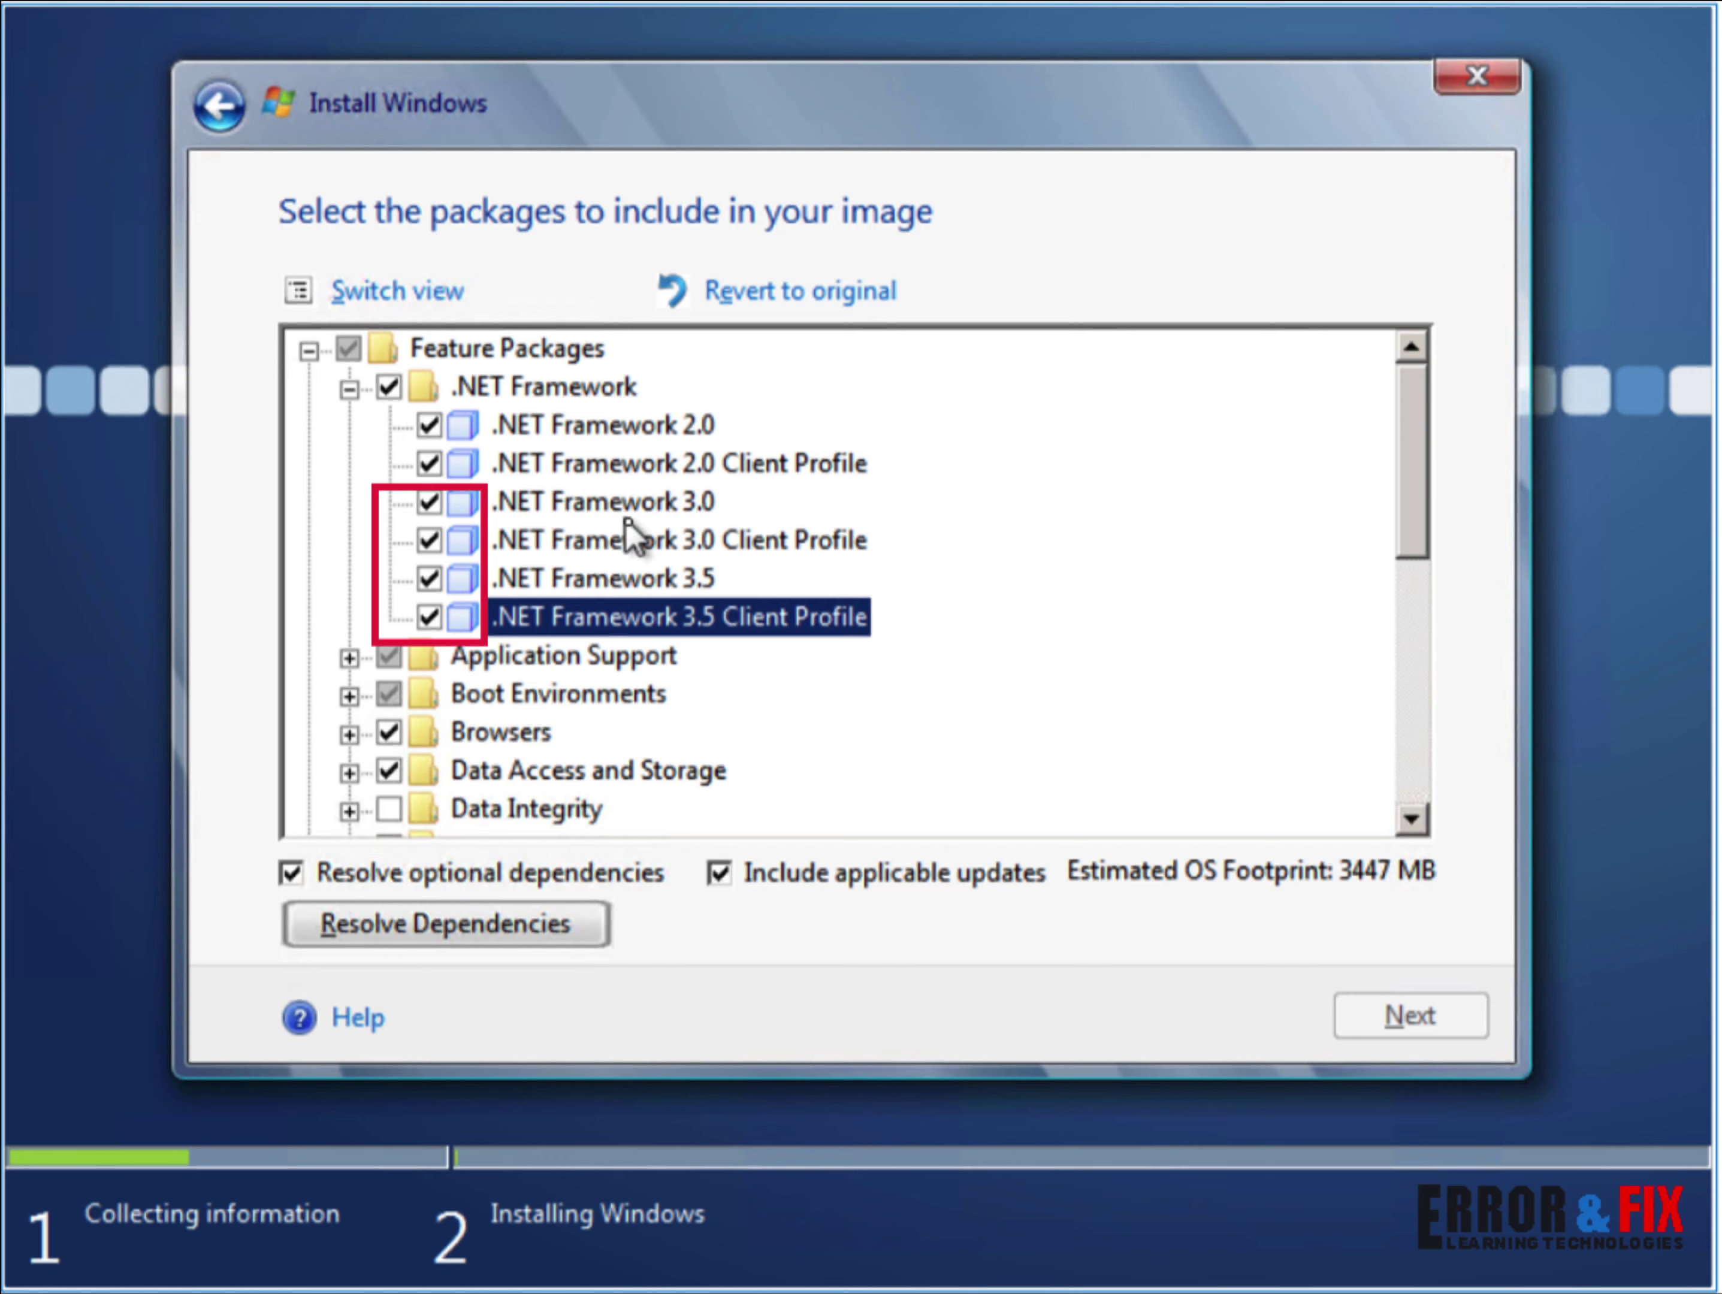
scroll(674, 569, "down", 5)
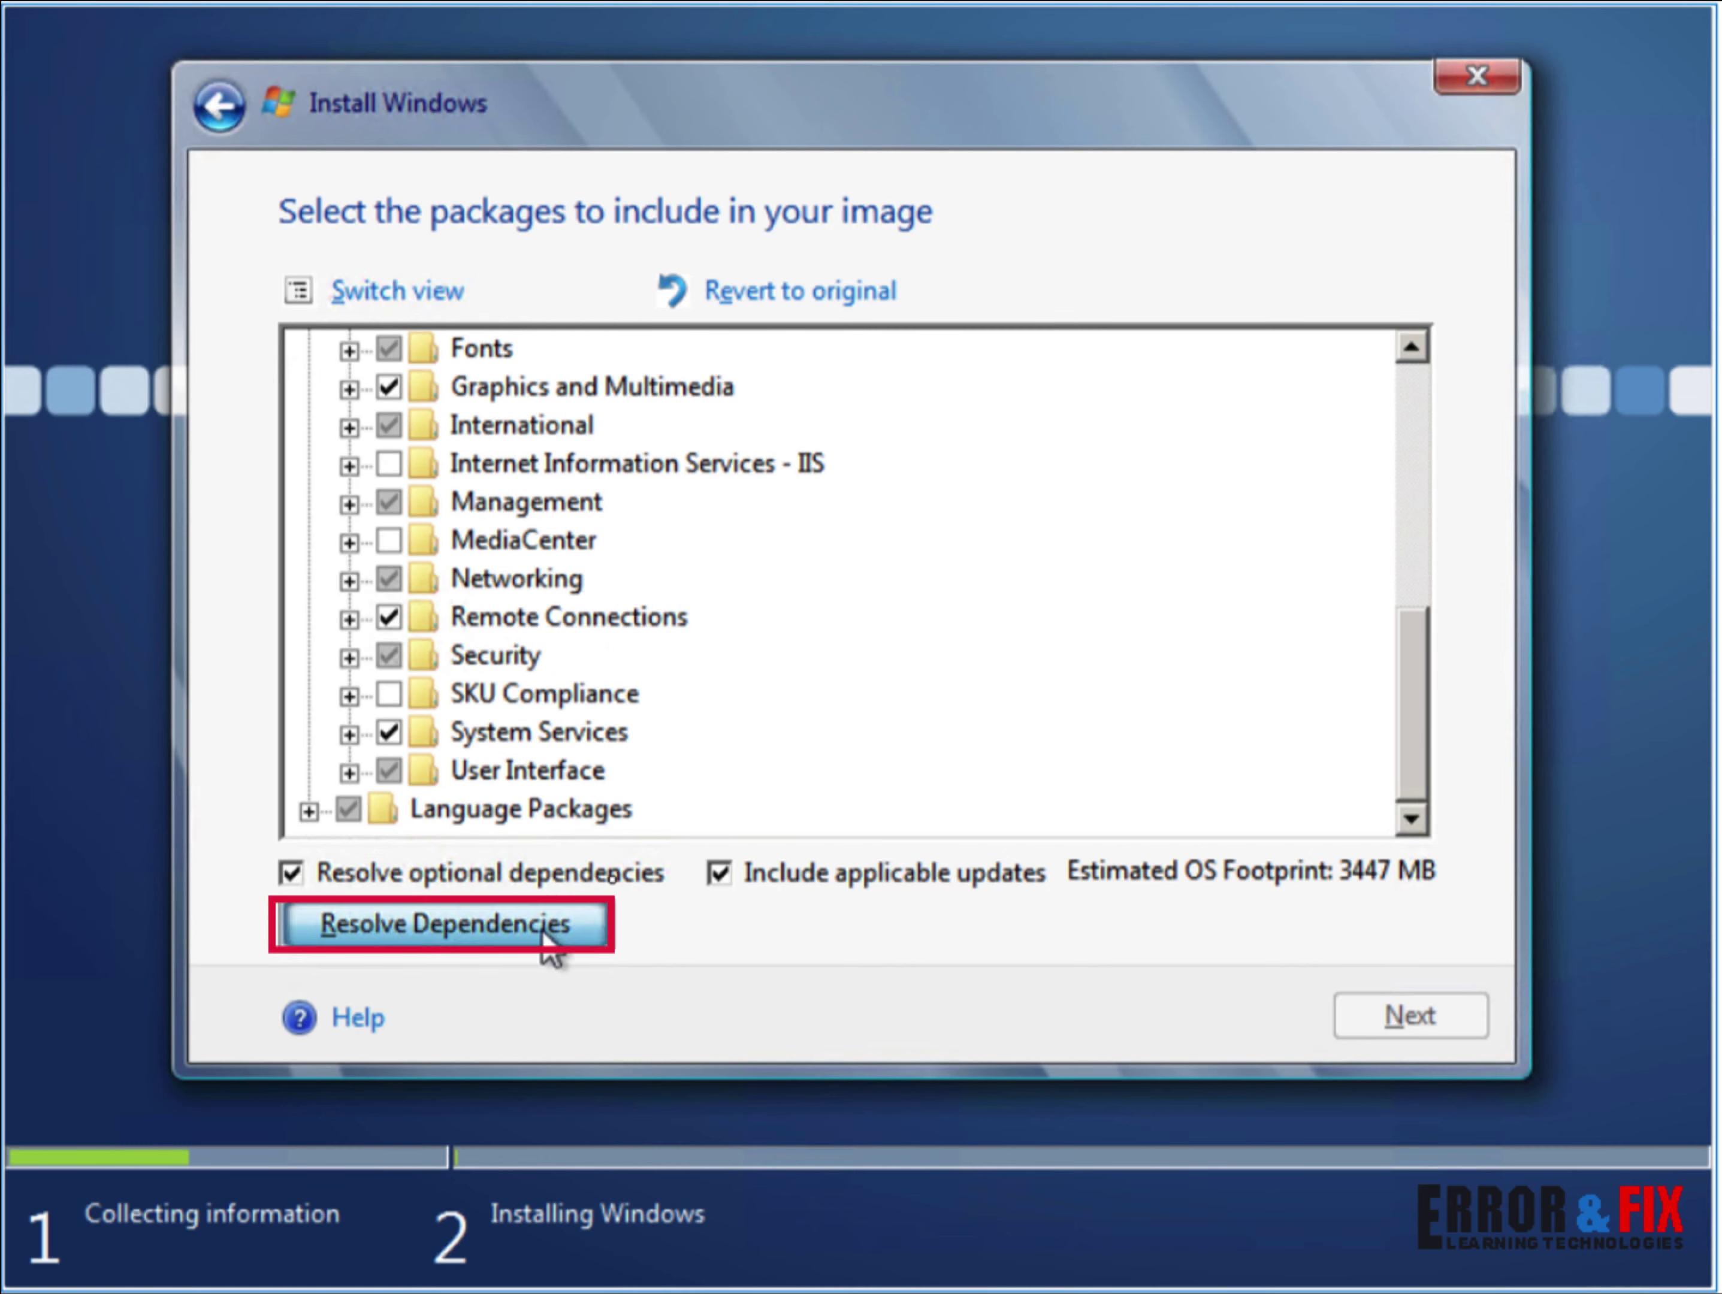
left_click(543, 928)
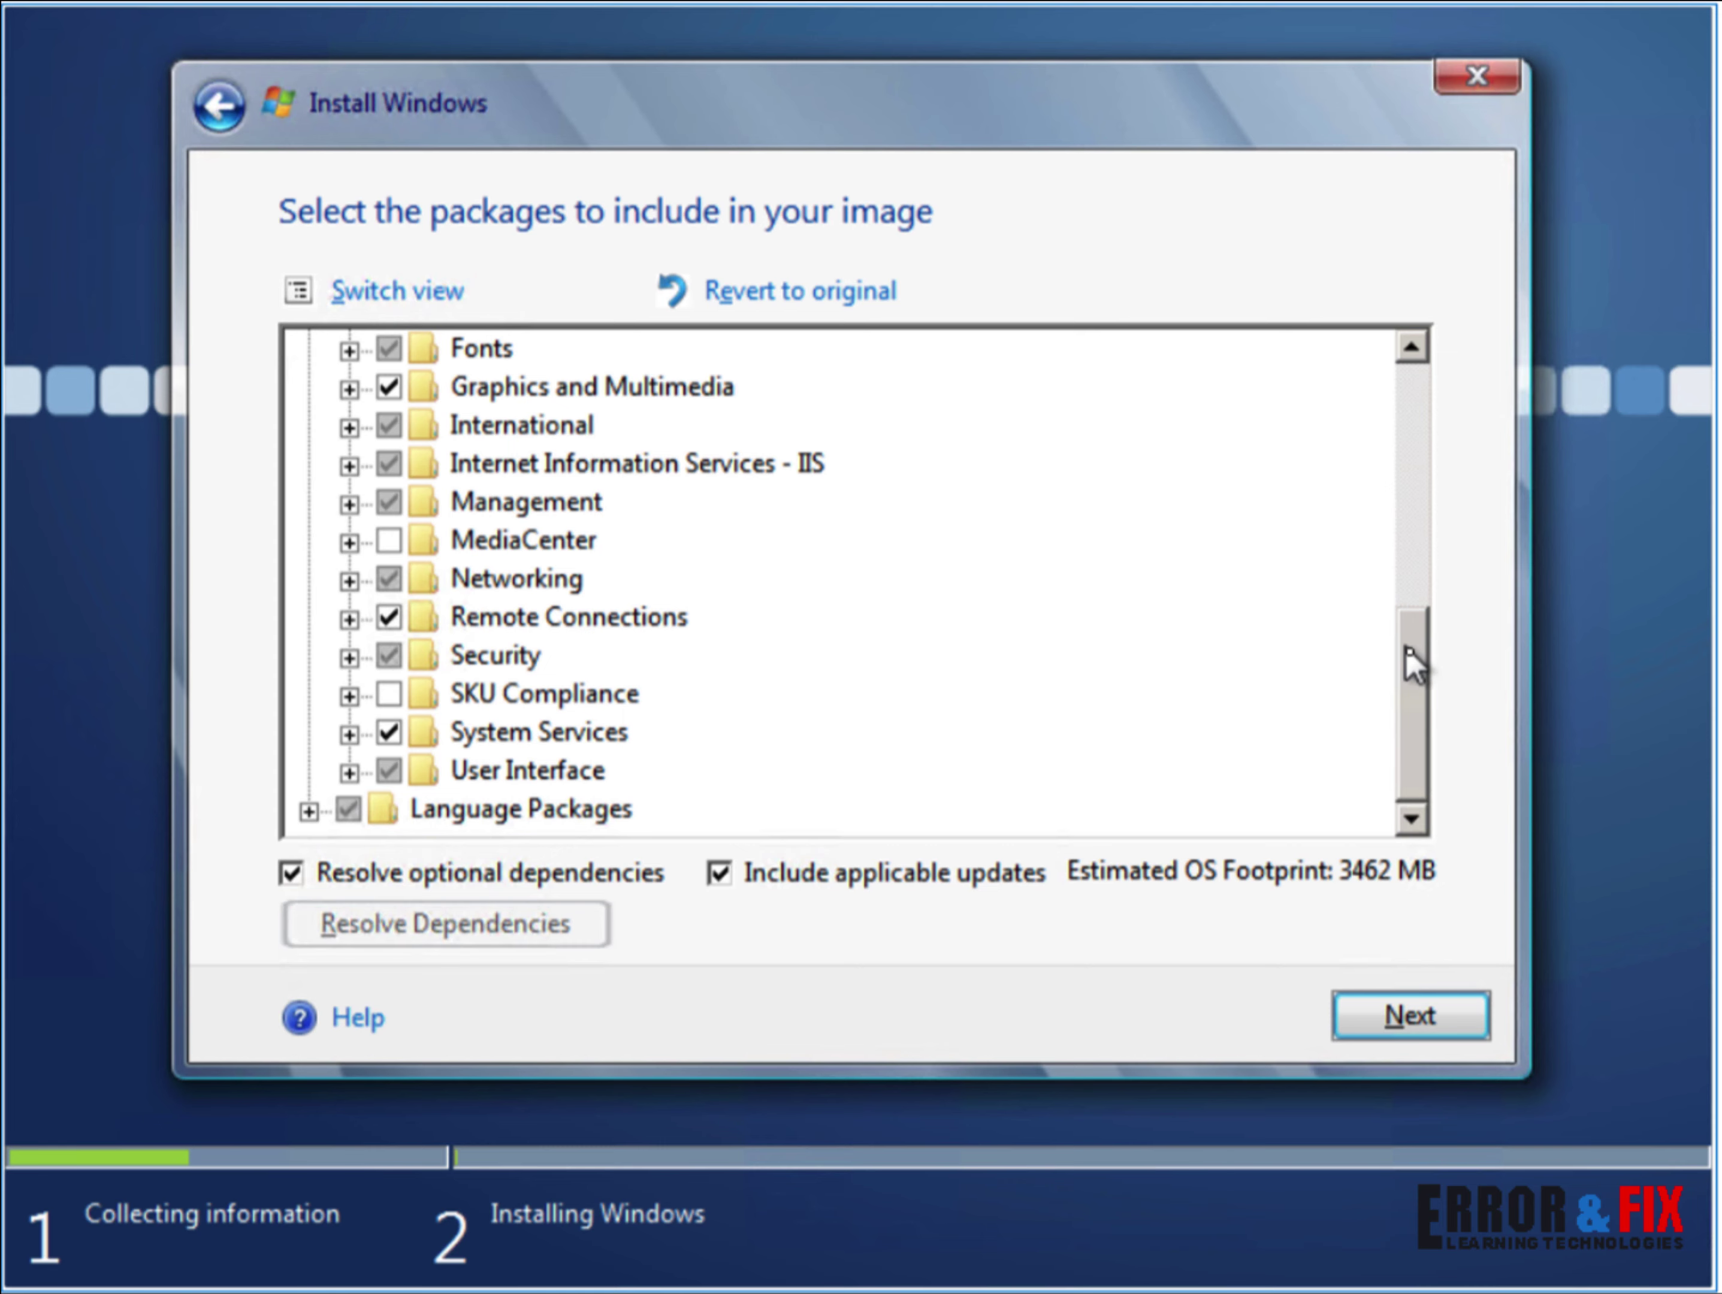
Step: Accept the package selection and the summary of drivers and features, and proceed with the installation
mouse_move(1411, 662)
left_mouse_down()
mouse_move(1422, 392)
mouse_move(1403, 577)
mouse_move(1430, 678)
left_mouse_up()
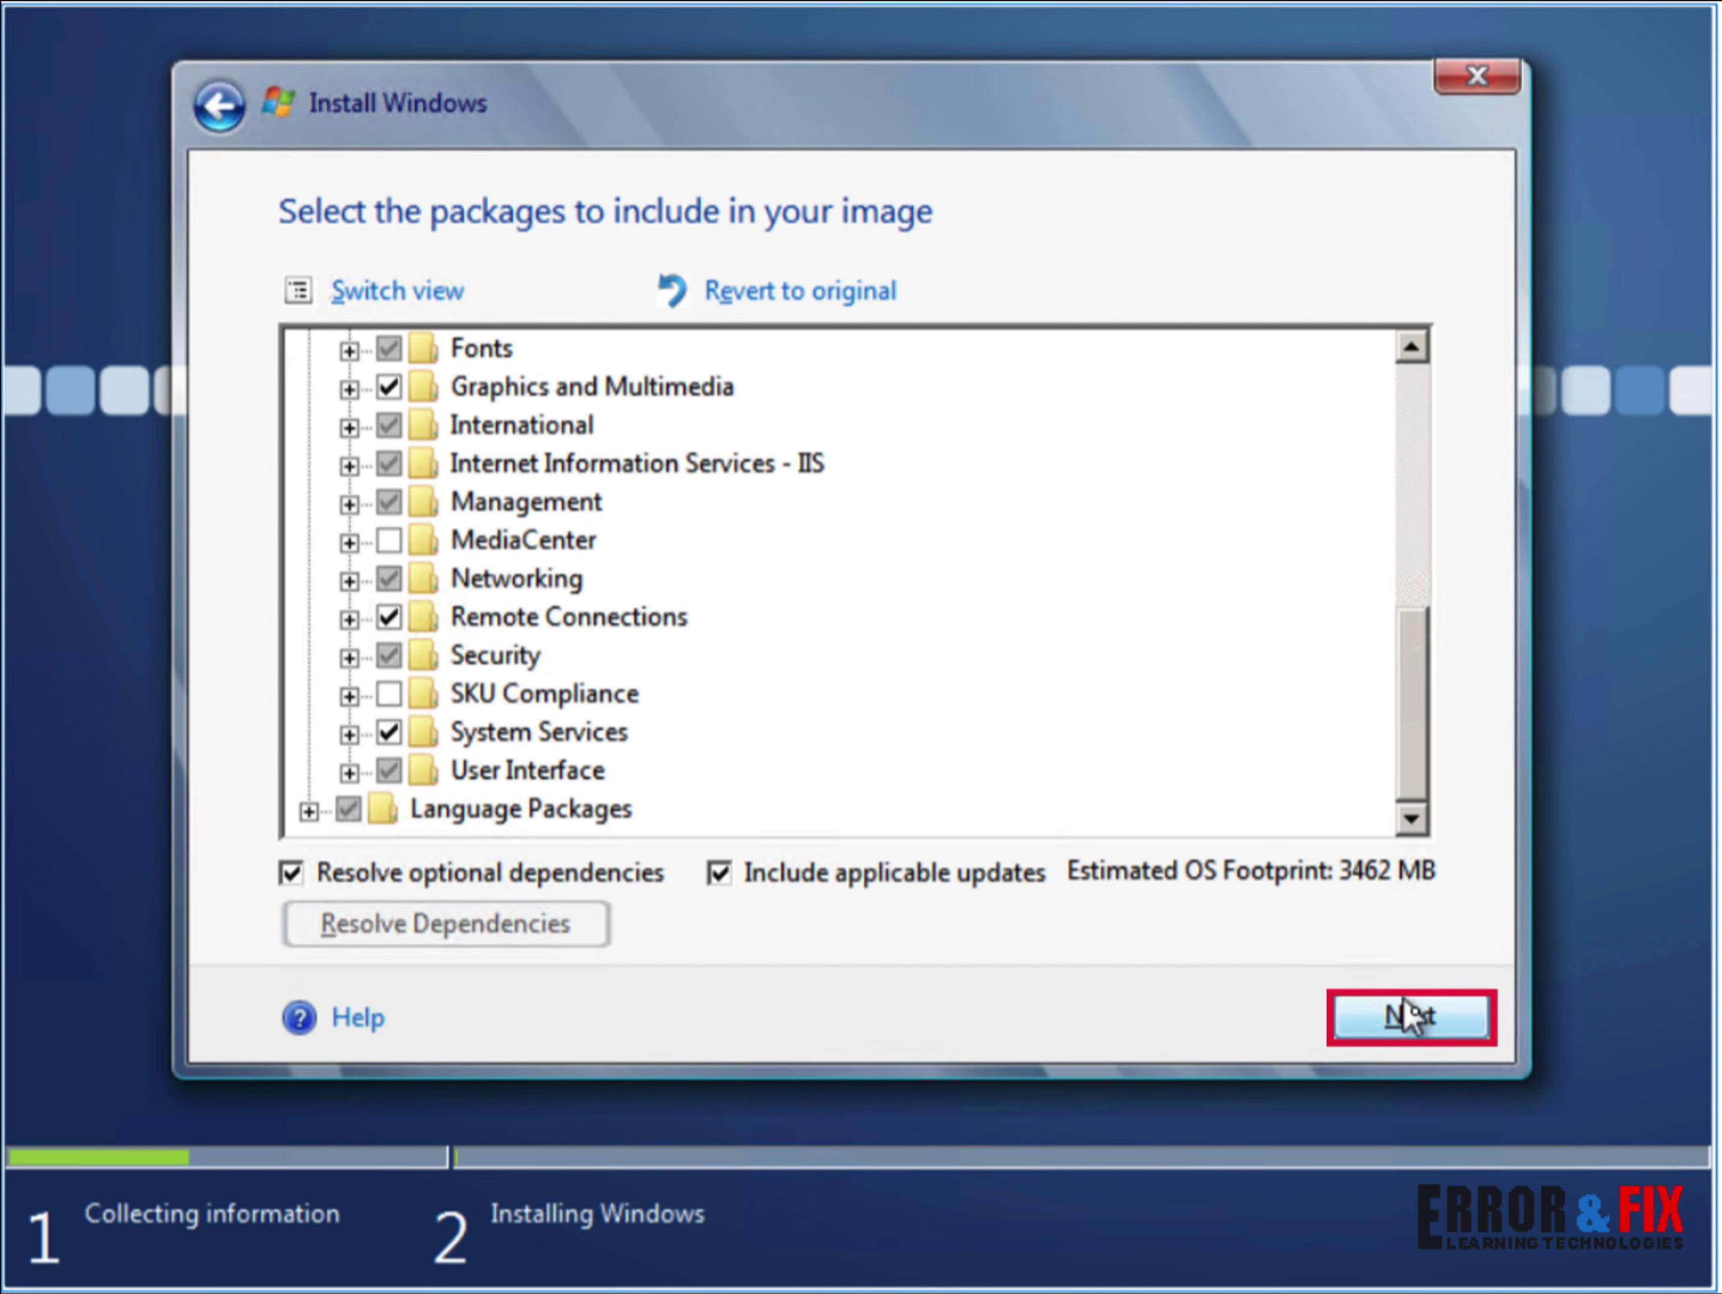
left_click(1420, 1018)
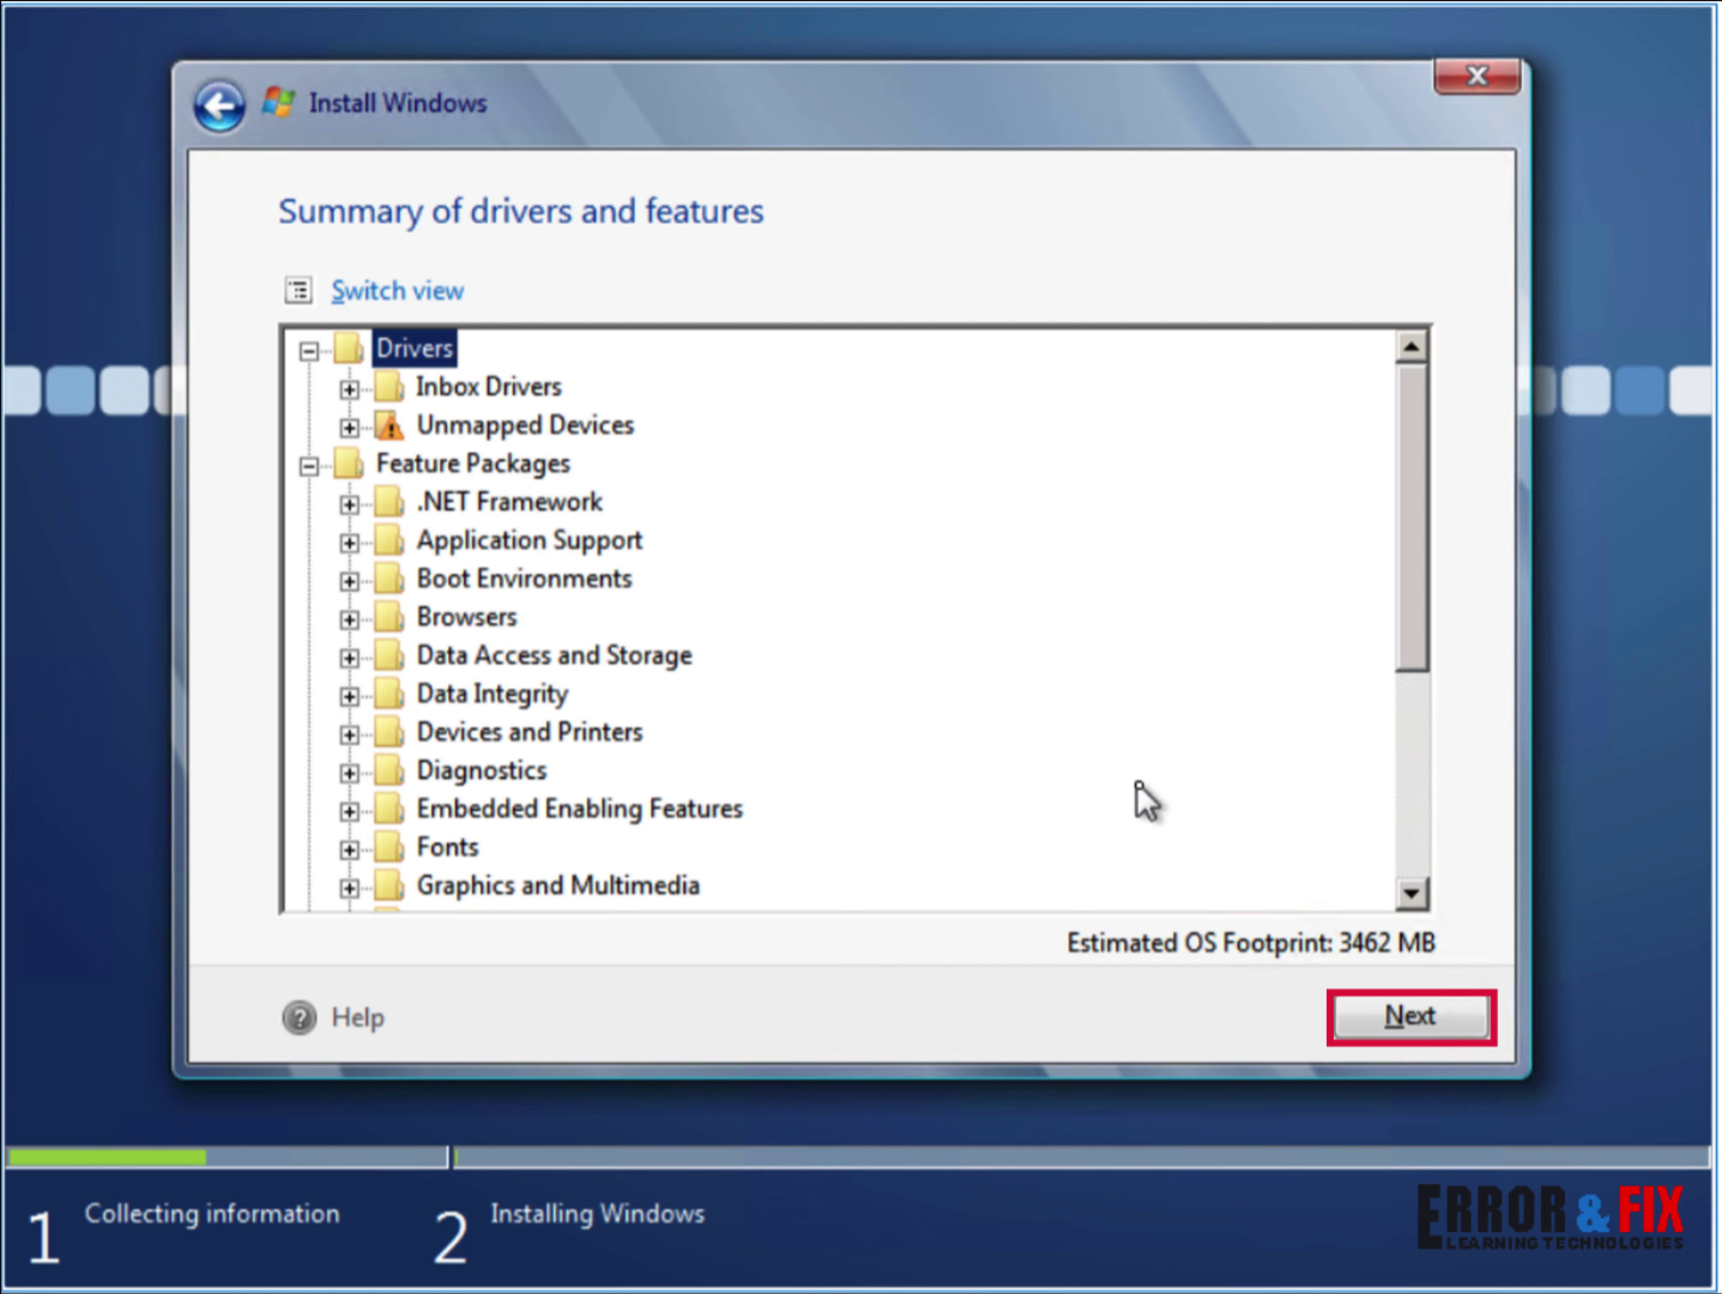
left_click(1408, 1014)
left_click(1408, 1016)
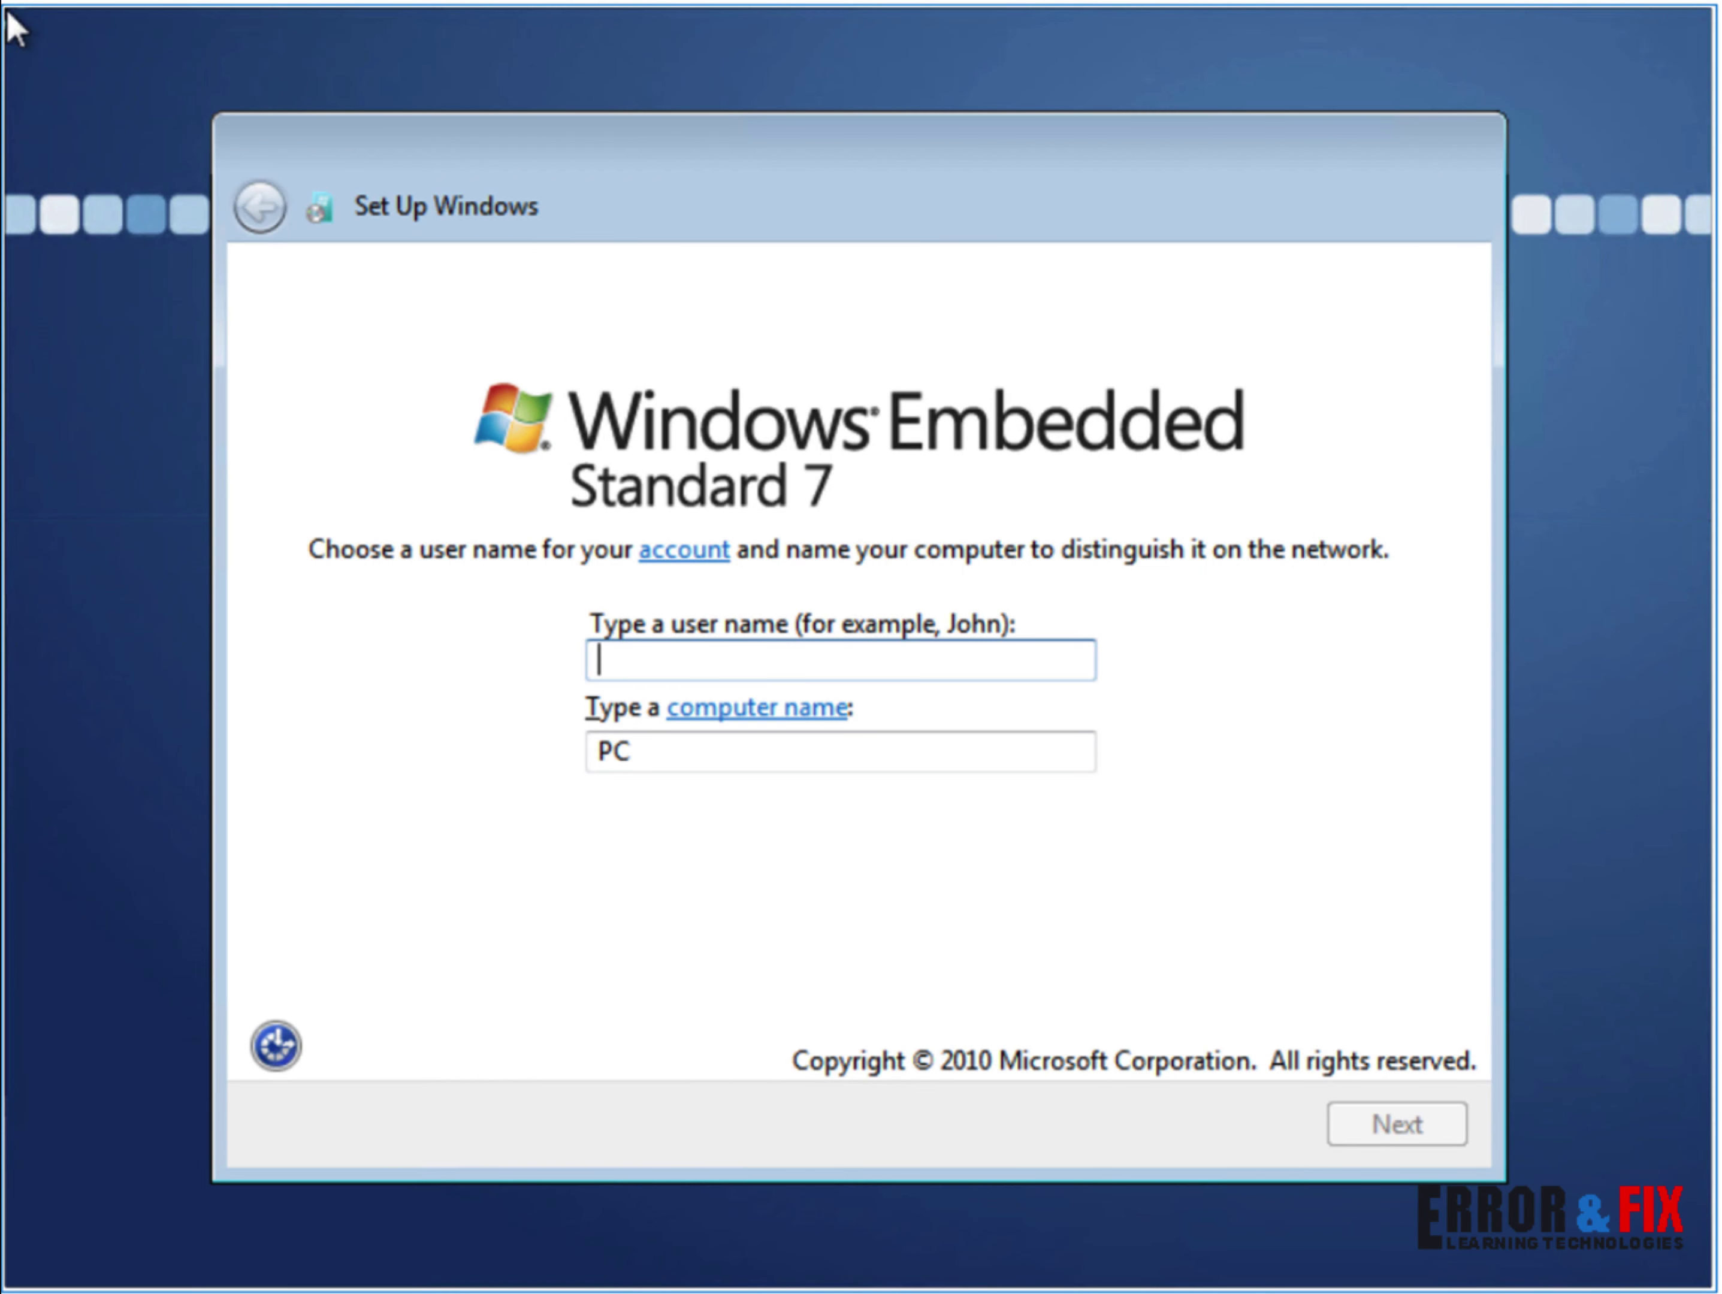
Step: Set the user name to ADMIN and the computer name to thinvm02, and continue the setup
type("ADMIN")
key("Tab")
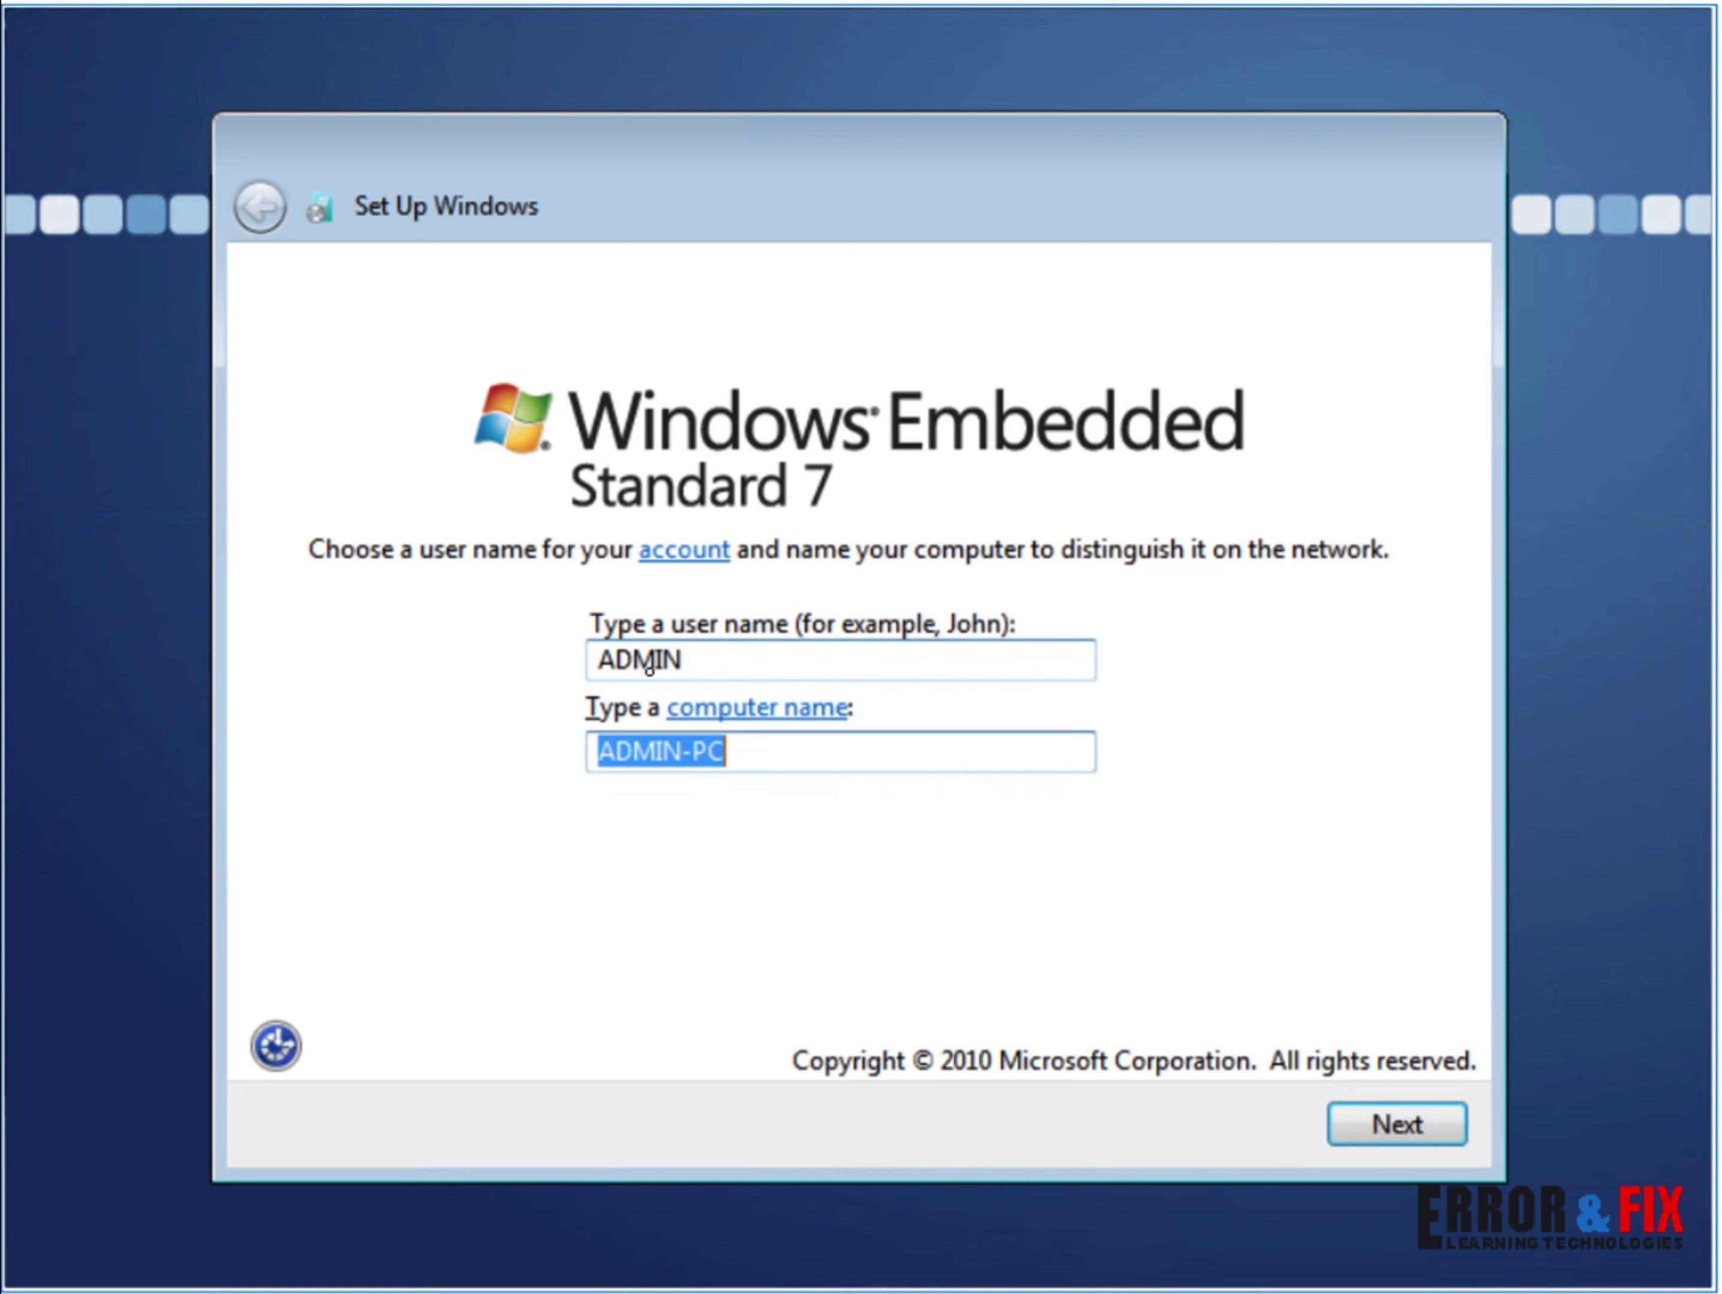
type("thinvm02")
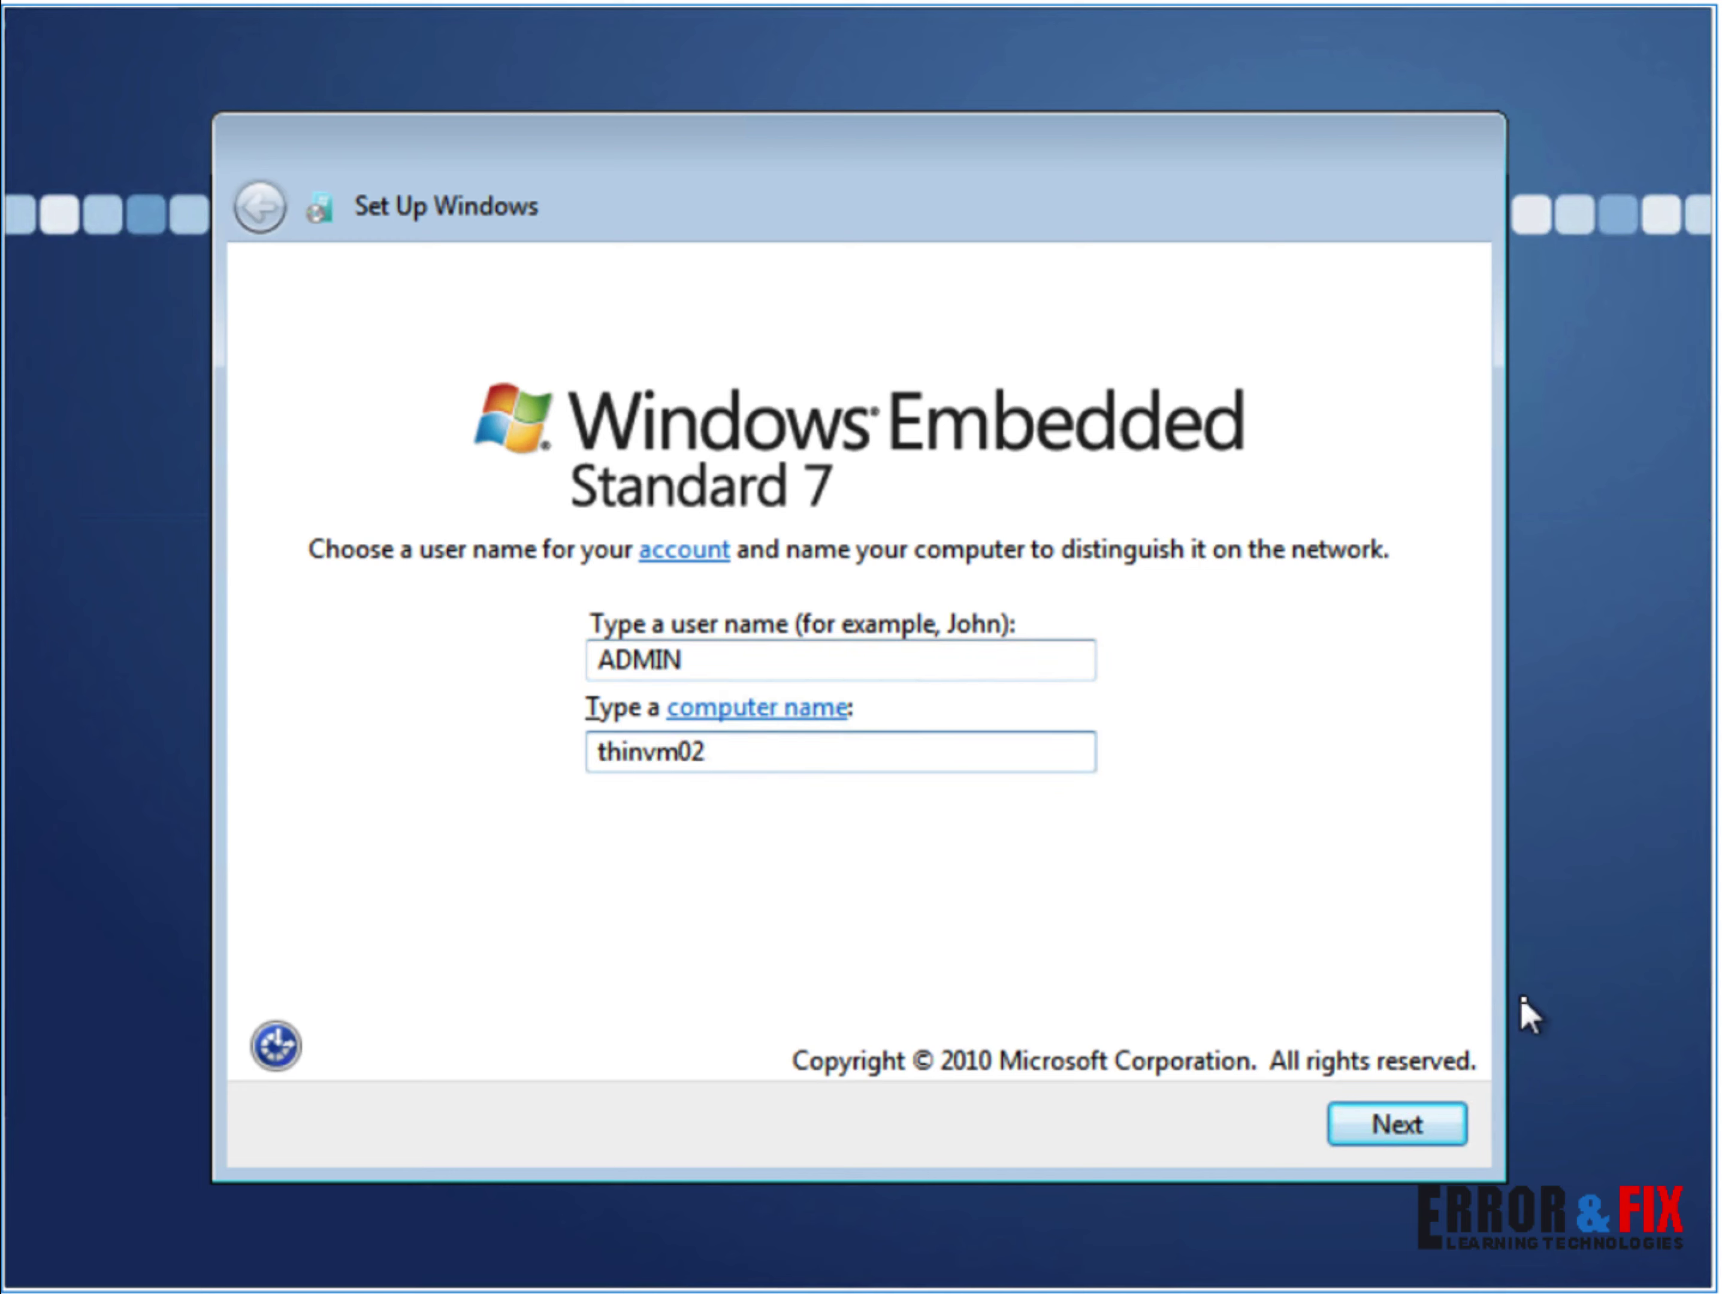
left_click(1373, 1128)
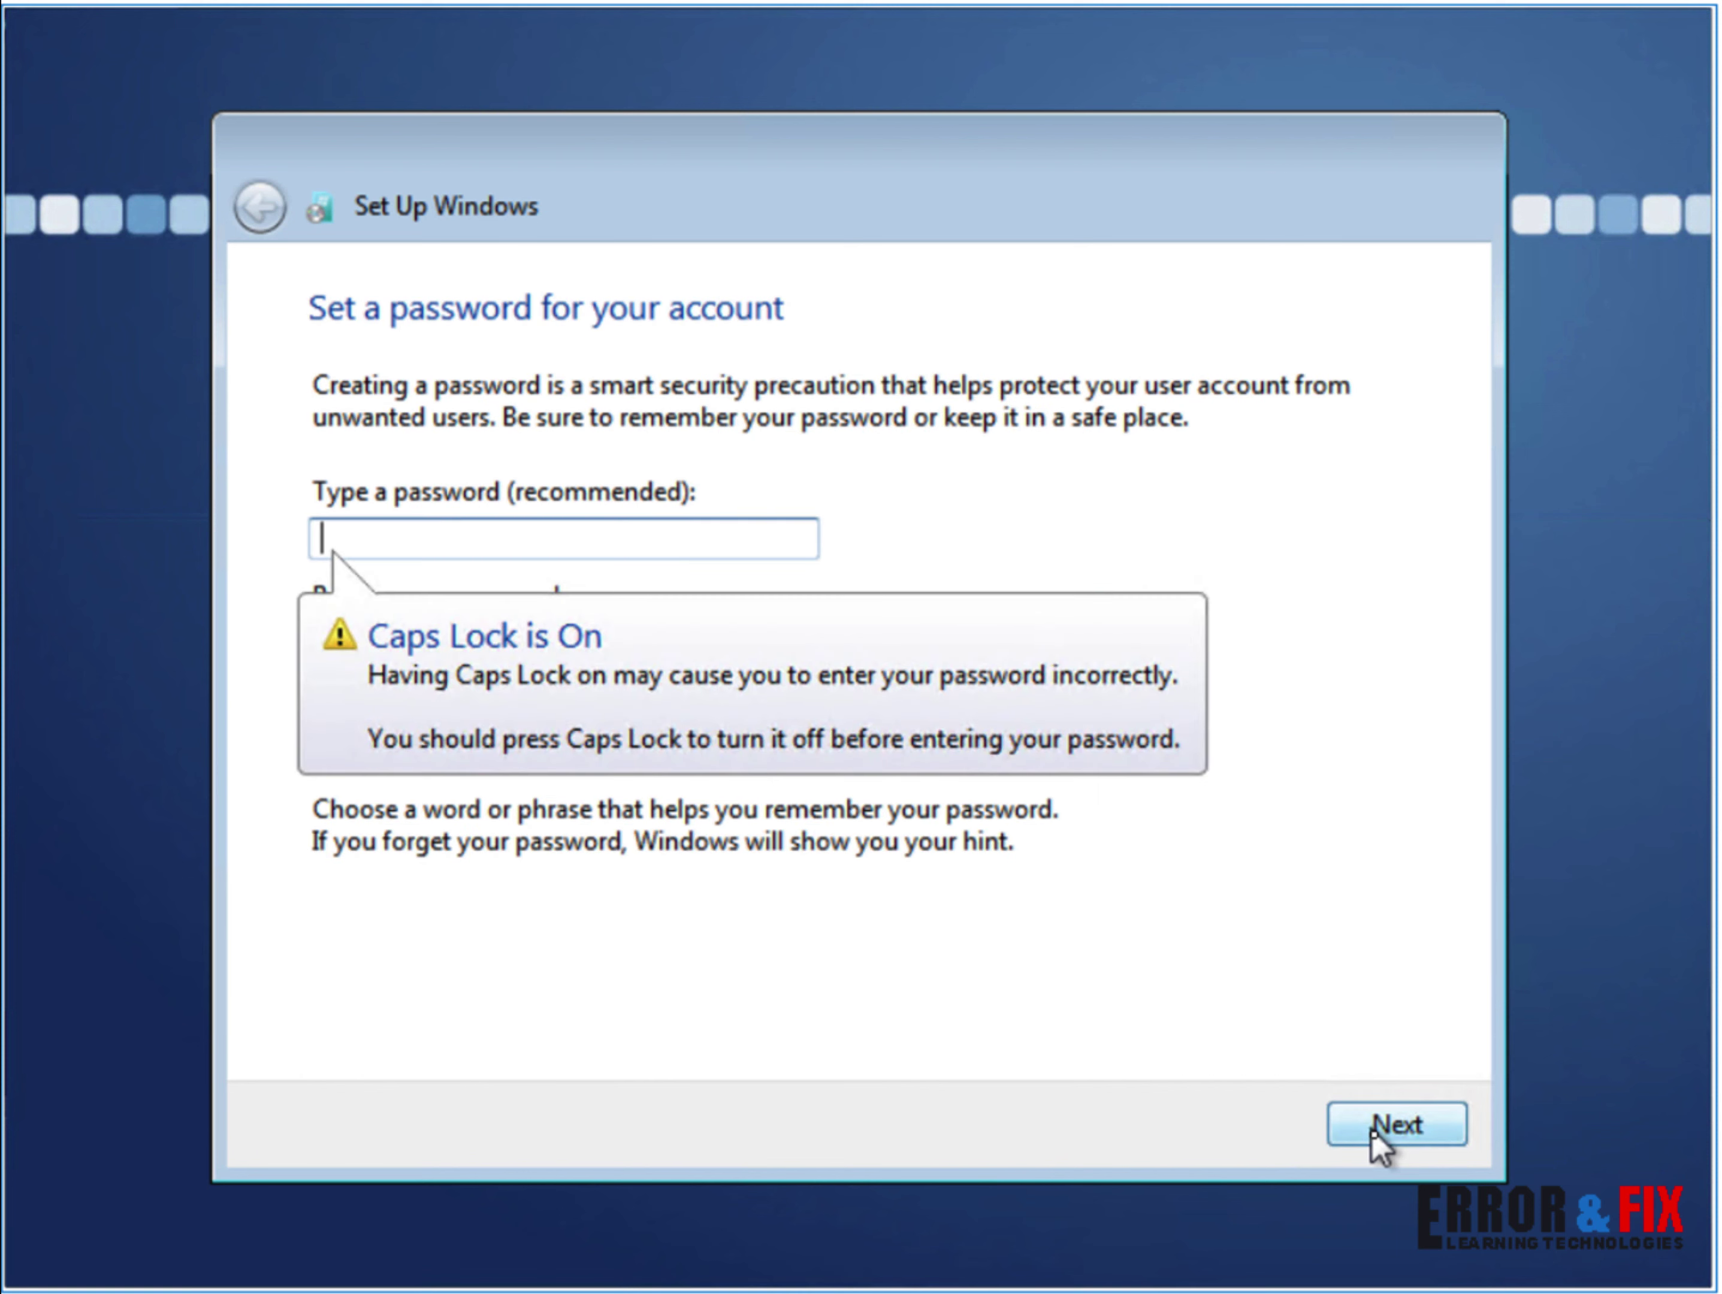
Step: Skip setting an account password, then paste the Windows product key and submit it
left_click(1376, 1128)
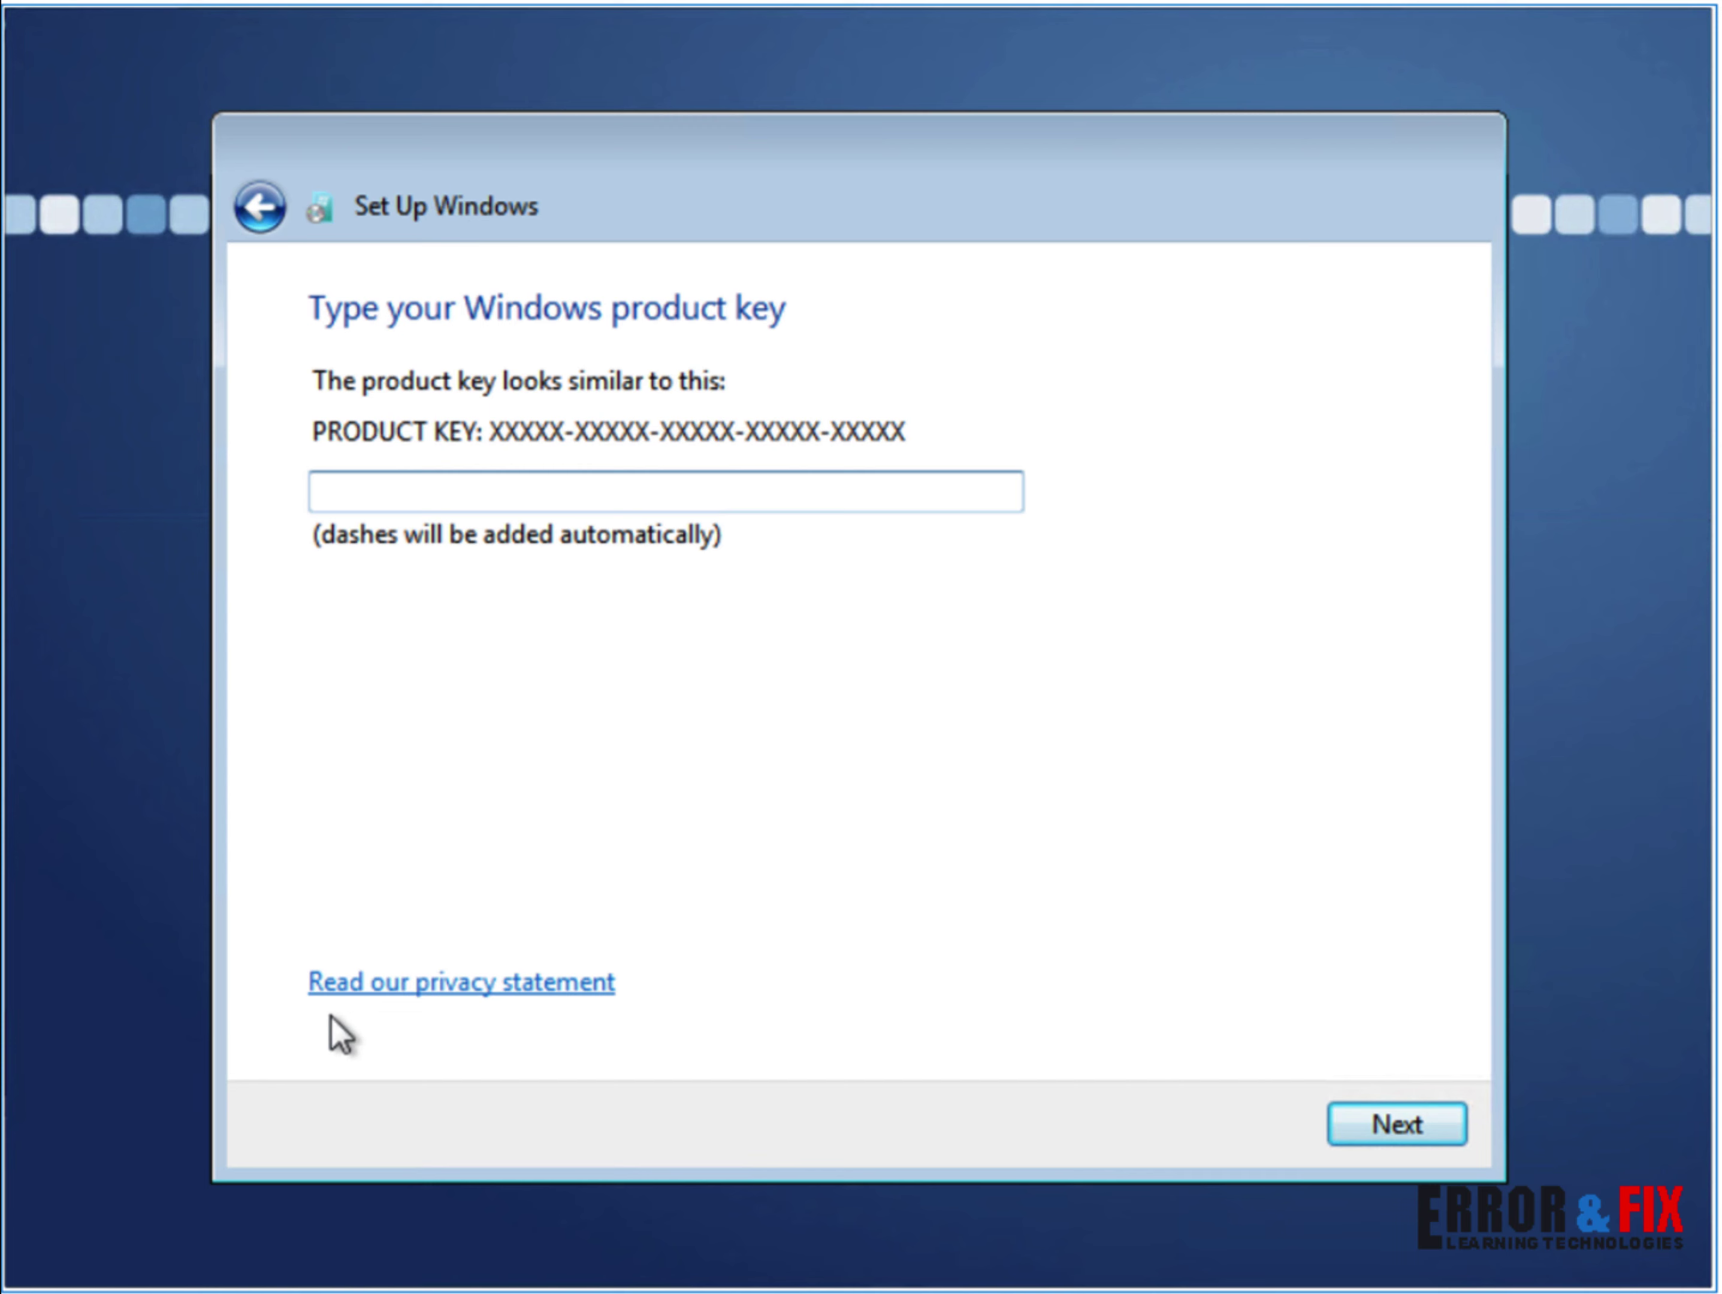
key("ctrl+v")
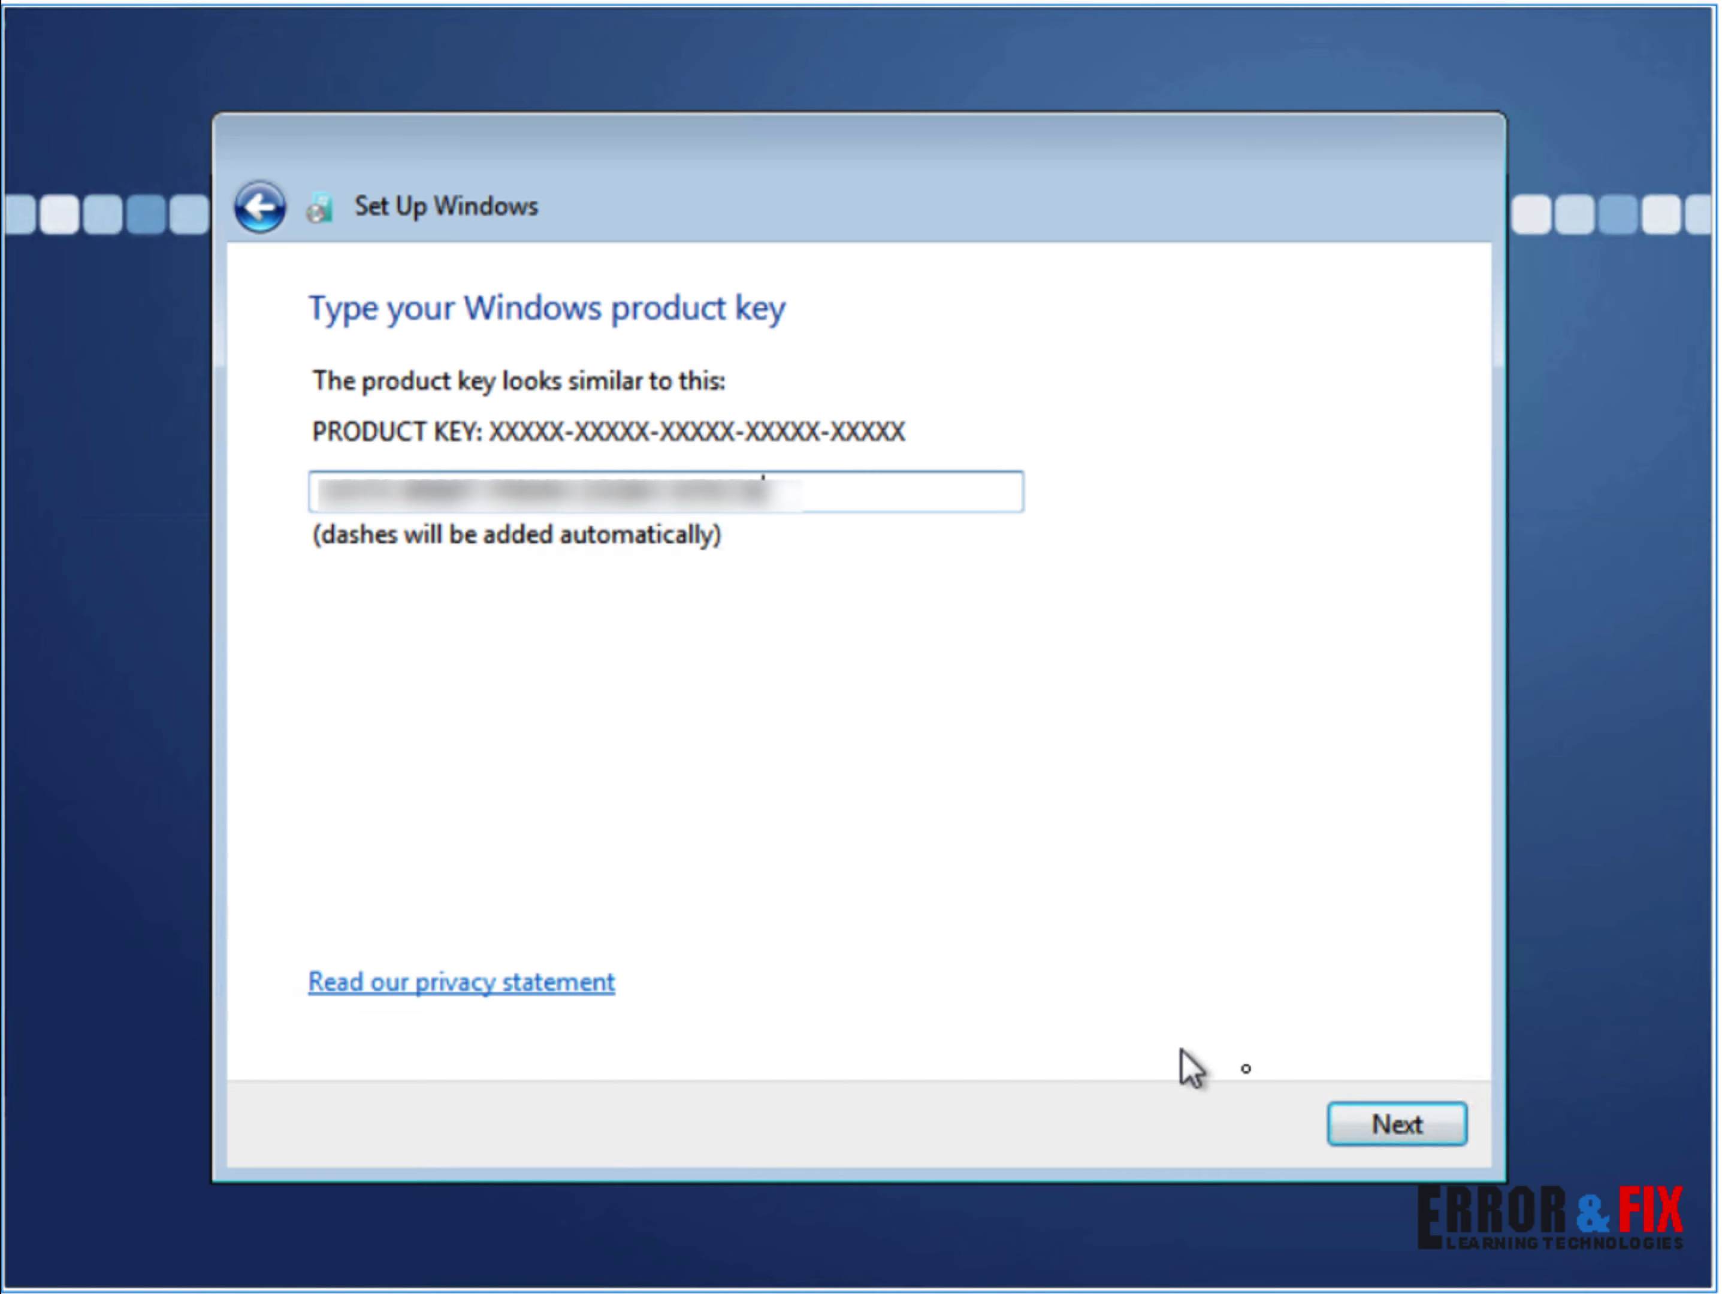
left_click(1391, 1136)
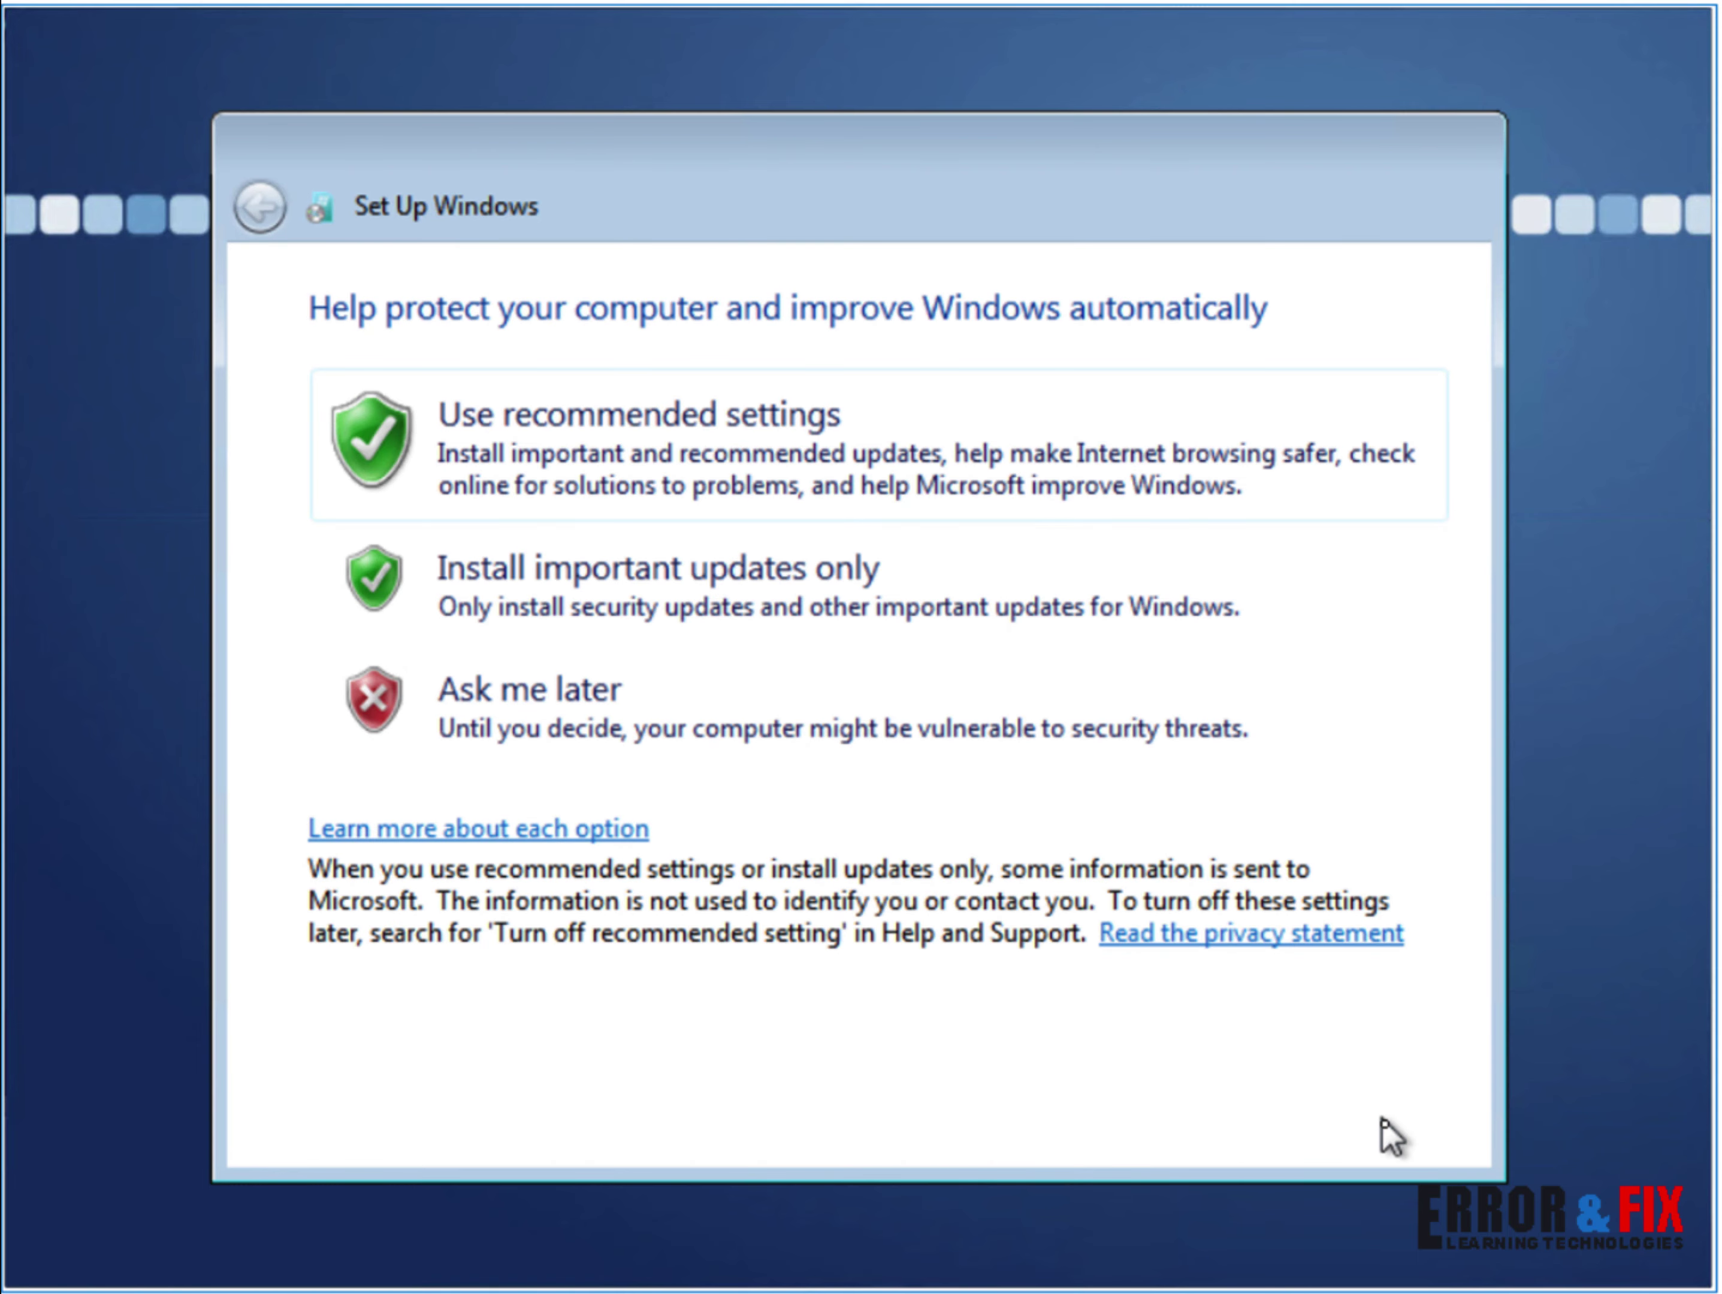
Step: Select the Ask me later option for Windows protection and updates, and browse the UTC+ entries in the time zone list
left_click(454, 740)
left_click(486, 456)
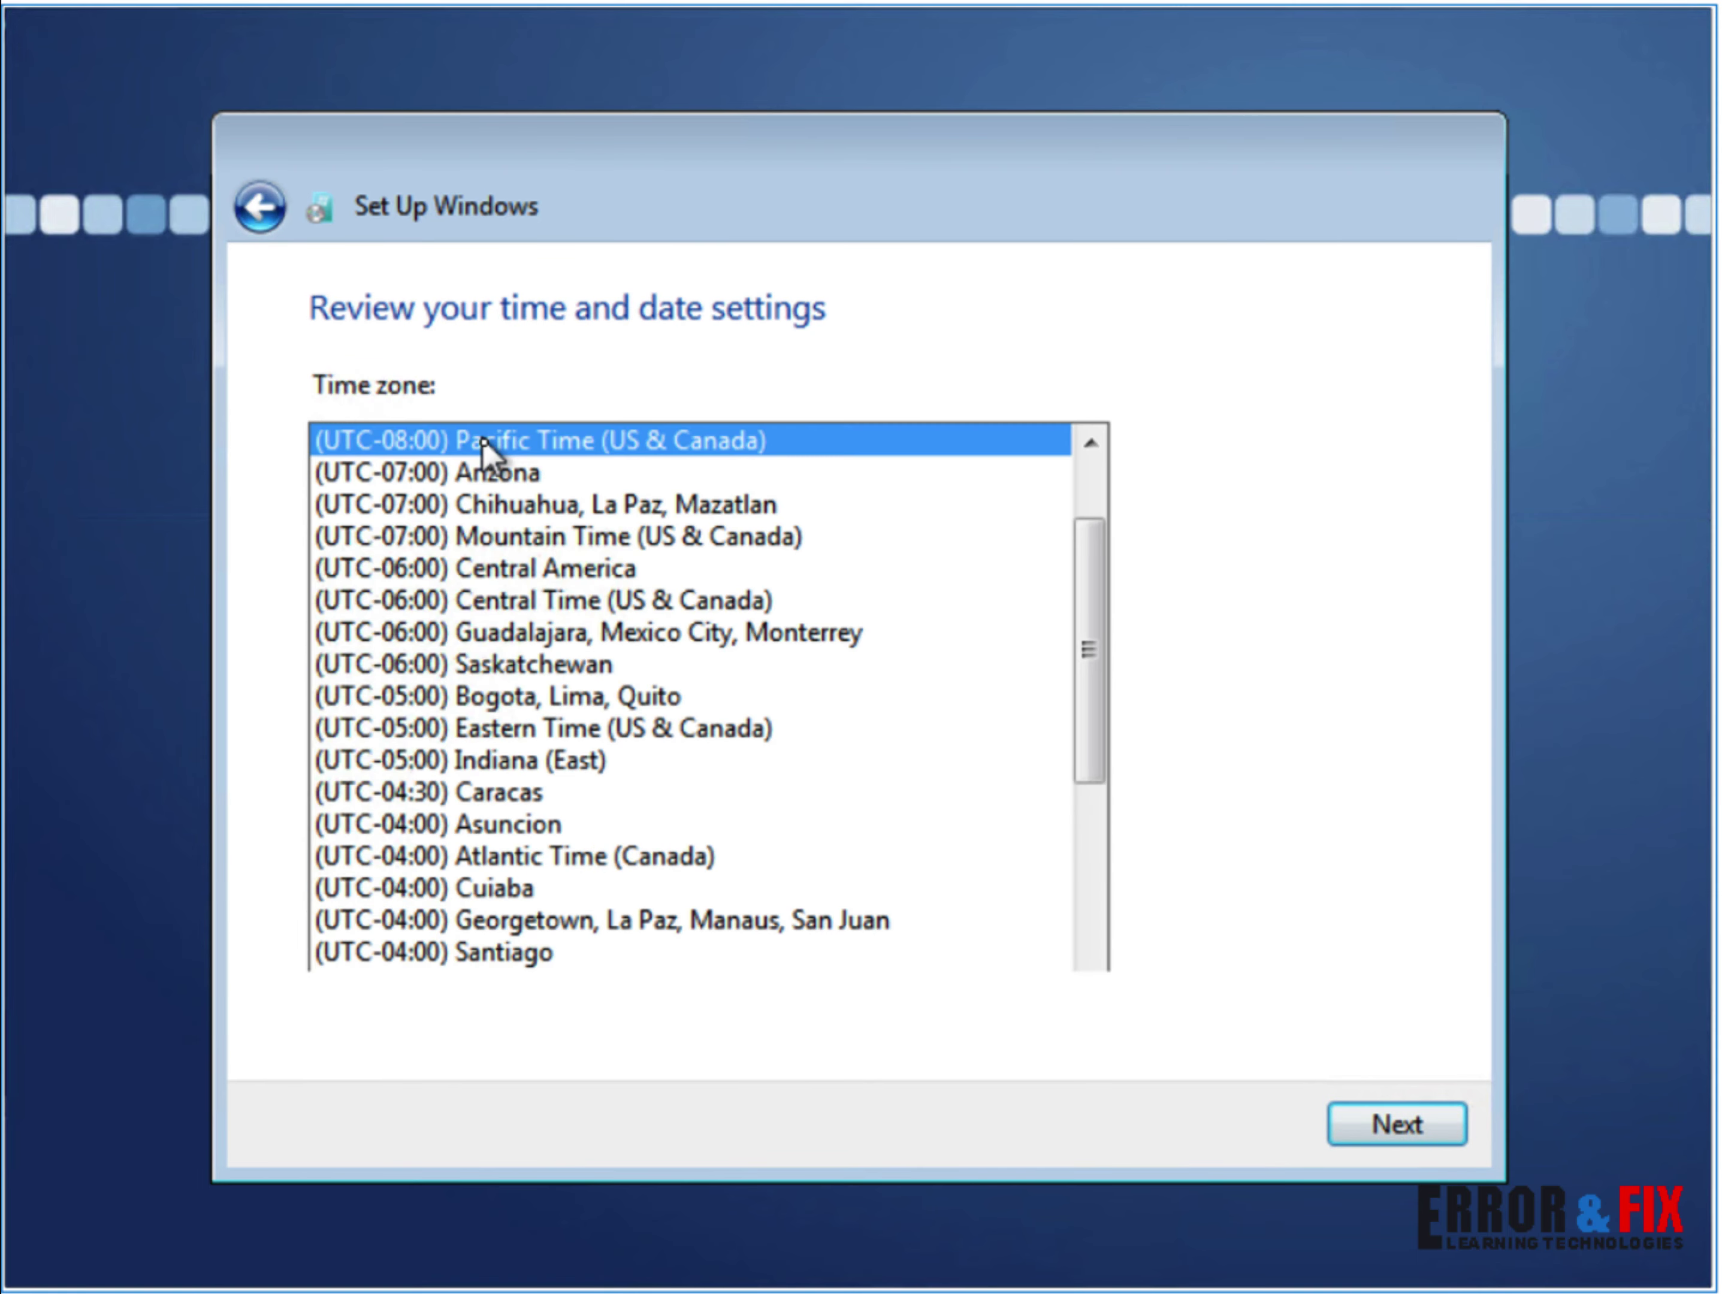
scroll(486, 456, "down", 20)
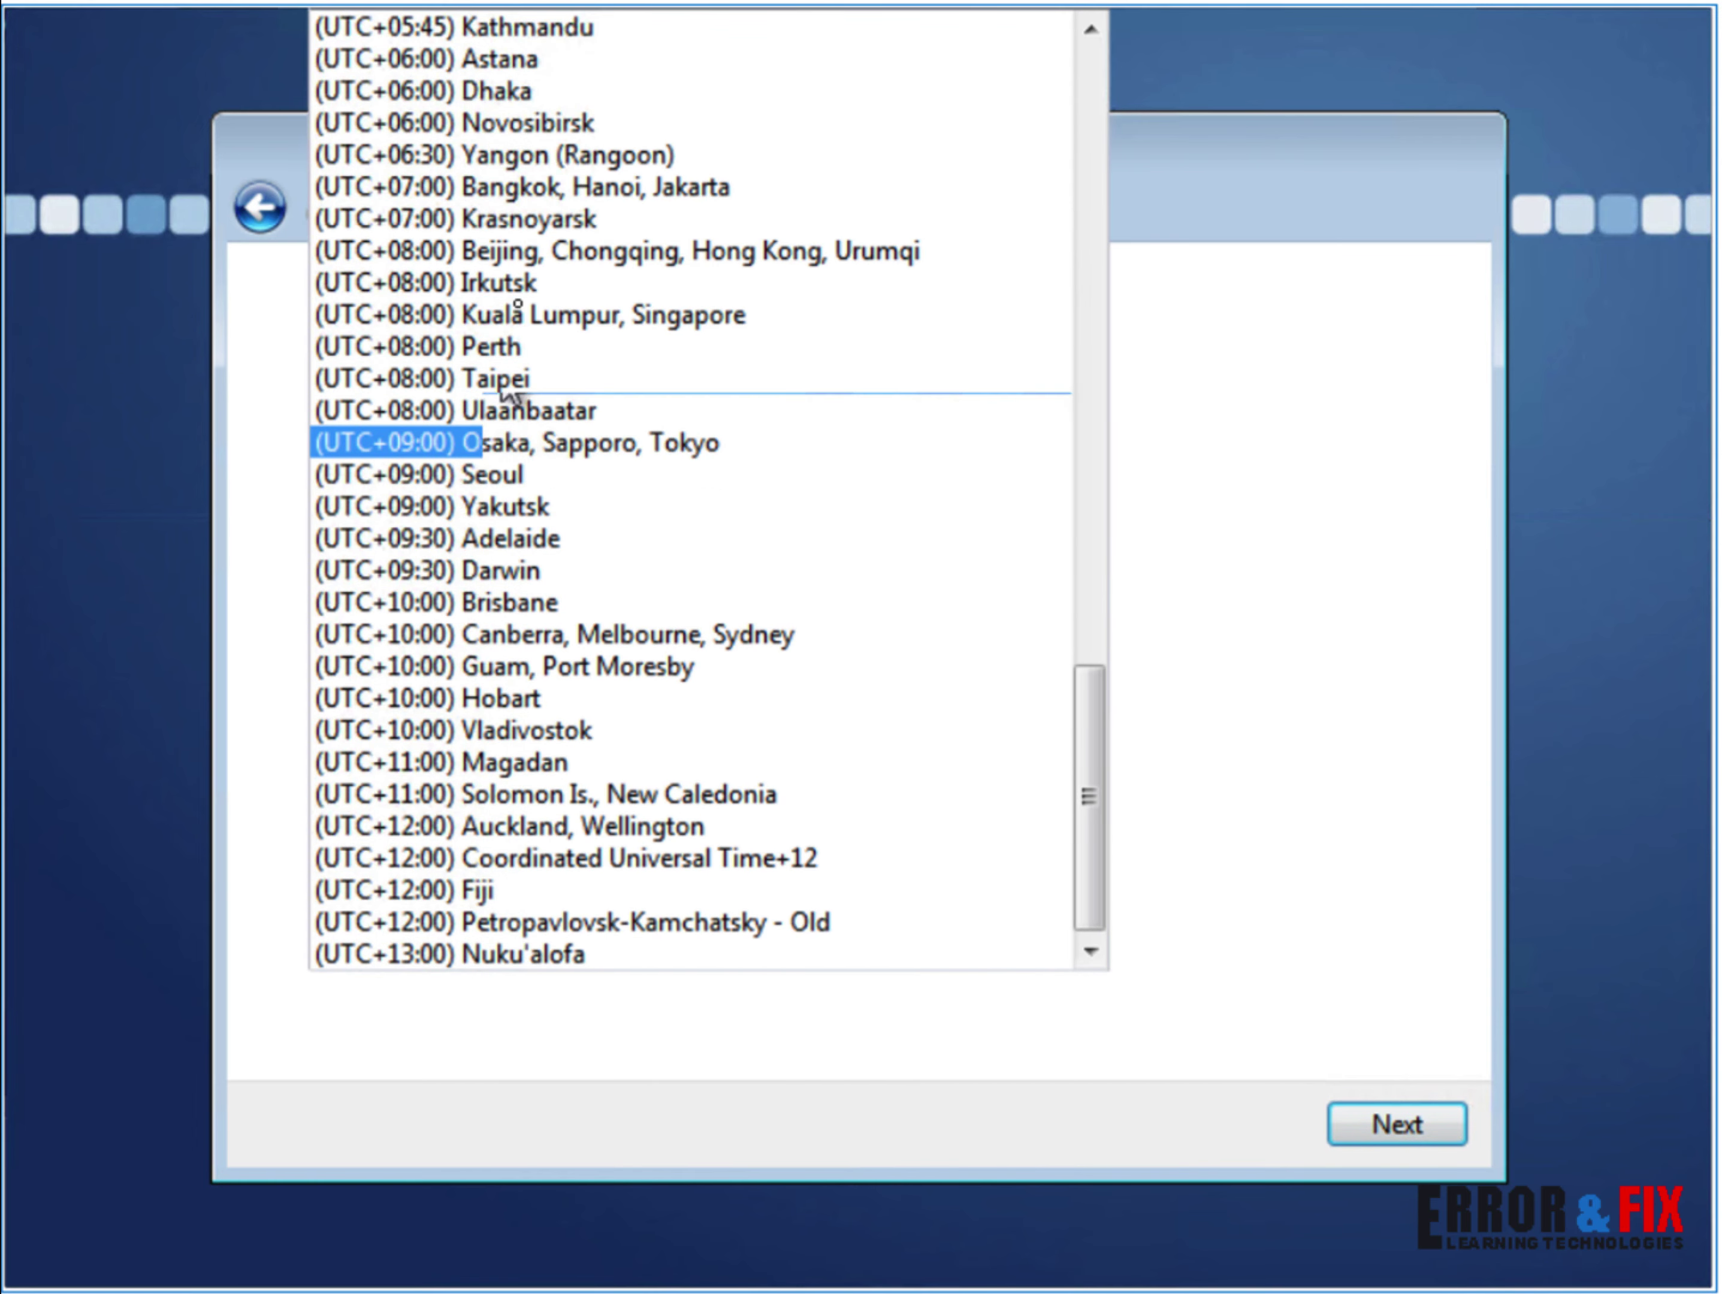